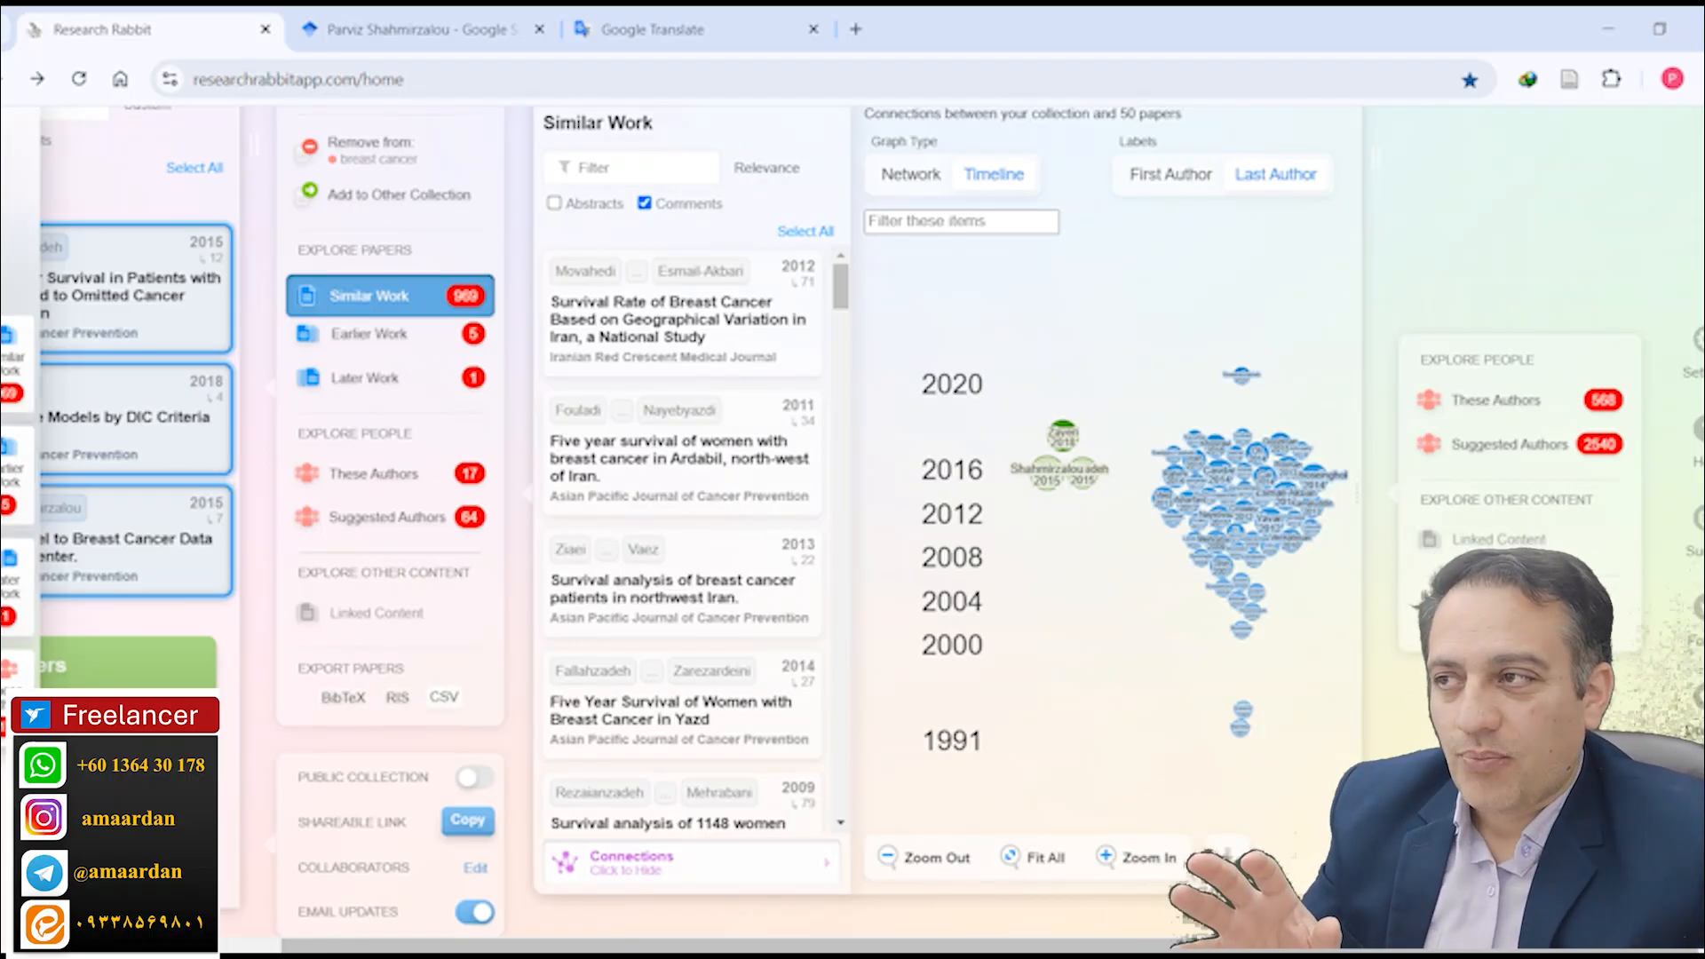
# Step: Export the selected breast cancer papers as a CSV file to the Downloads folder and open it in Excel
pyautogui.click(444, 697)
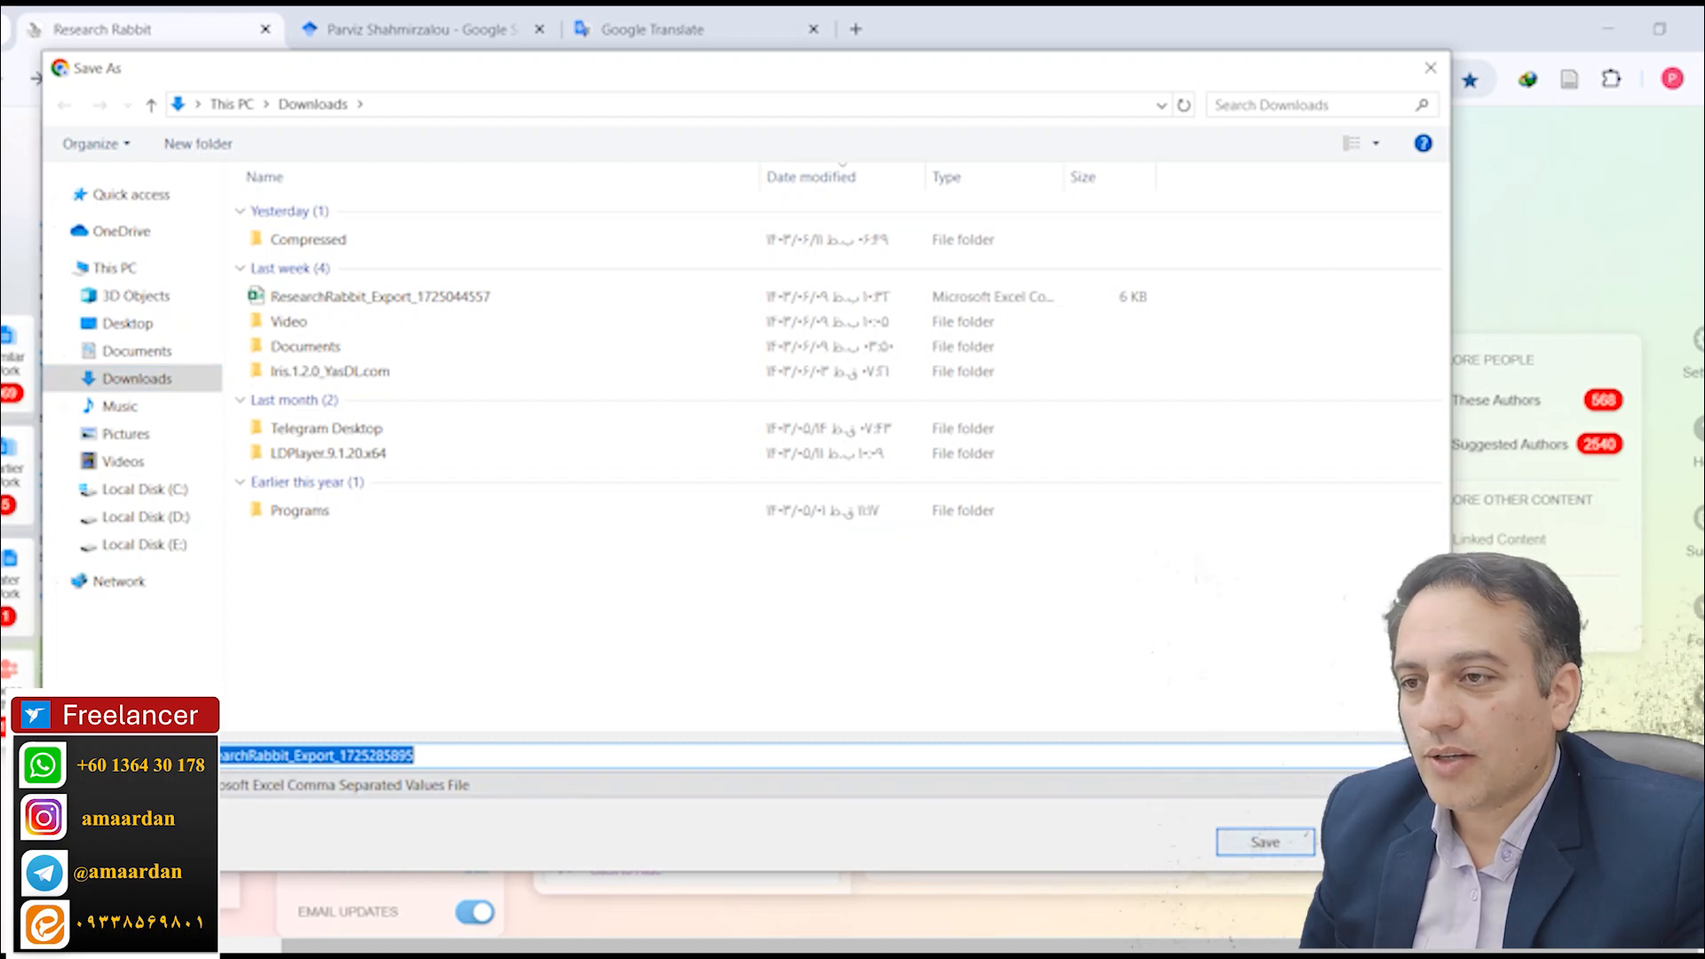
pyautogui.press('Return')
pyautogui.click(1377, 151)
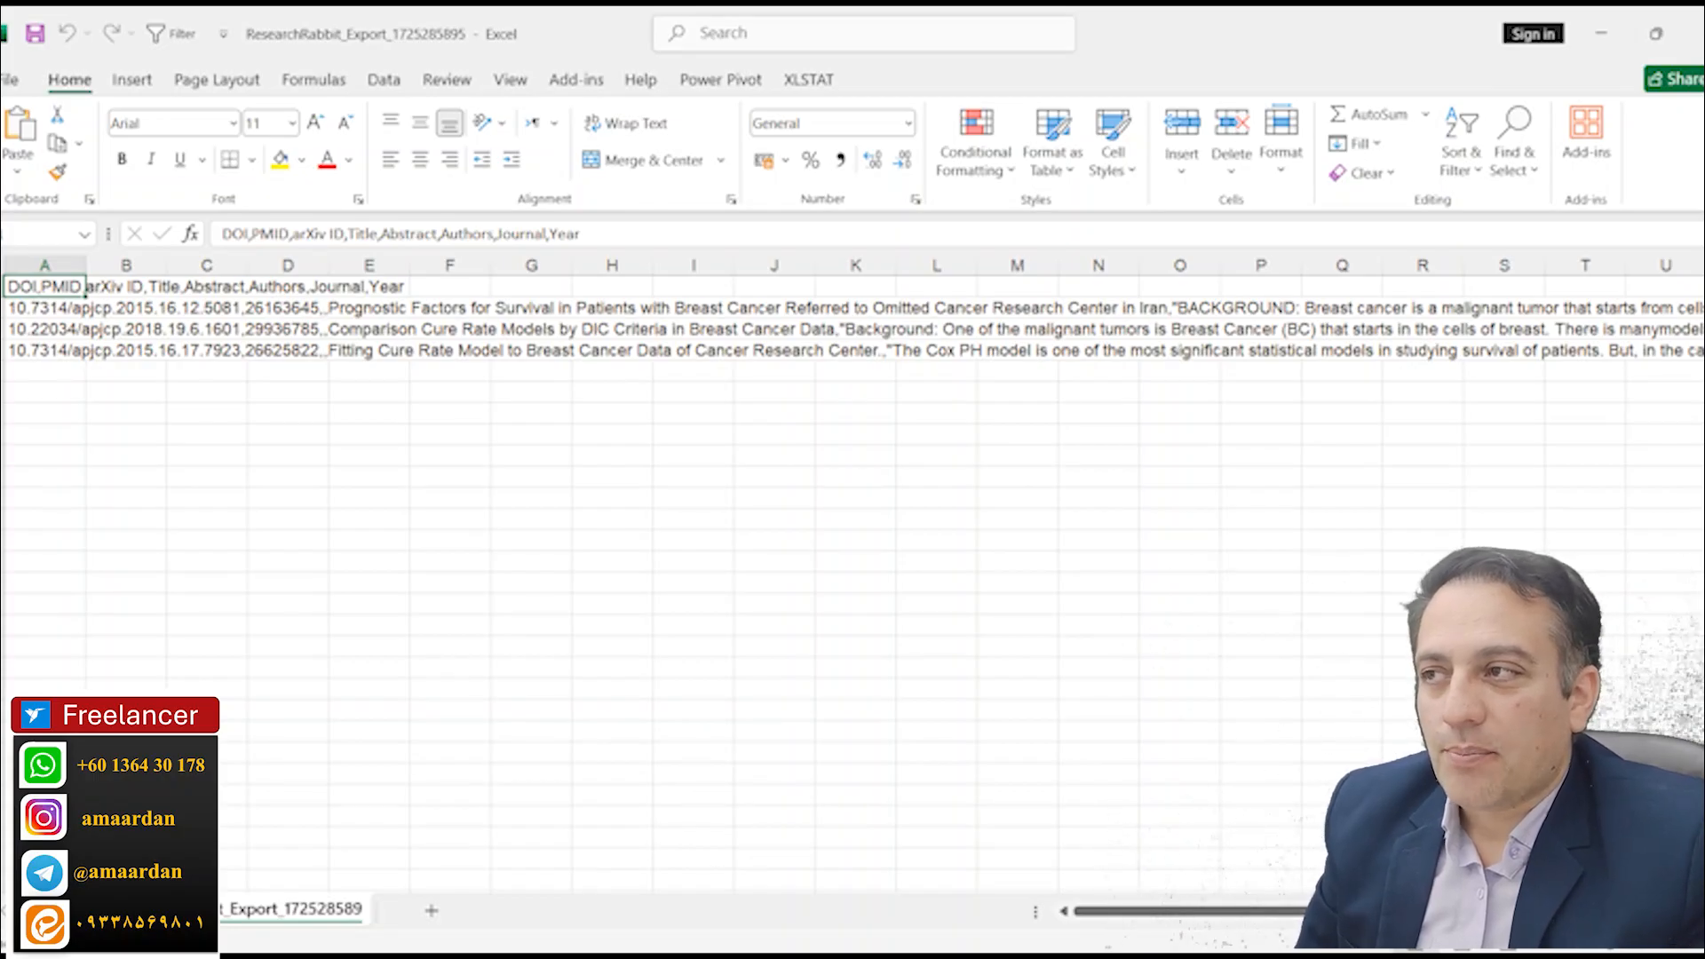
# Step: Examine the three paper titles in the exported spreadsheet and close the file
pyautogui.moveTo(355, 308); pyautogui.dragTo(491, 308)
pyautogui.moveTo(373, 329); pyautogui.dragTo(491, 331)
pyautogui.moveTo(386, 350); pyautogui.dragTo(573, 353)
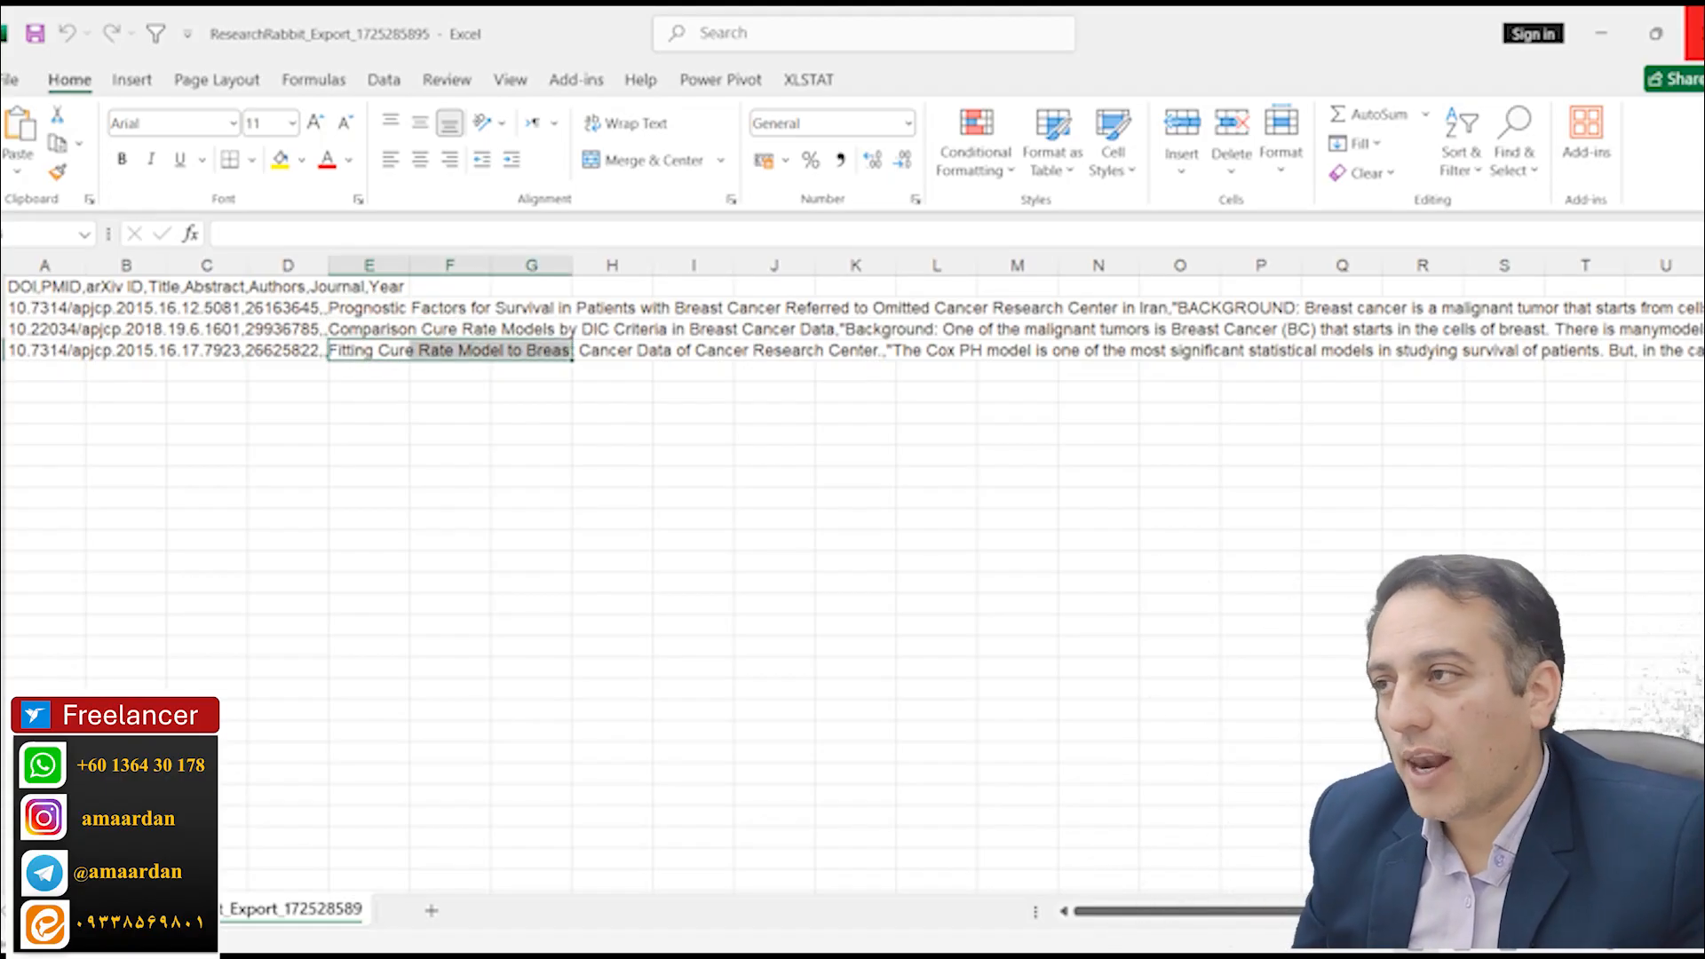
pyautogui.click(1696, 34)
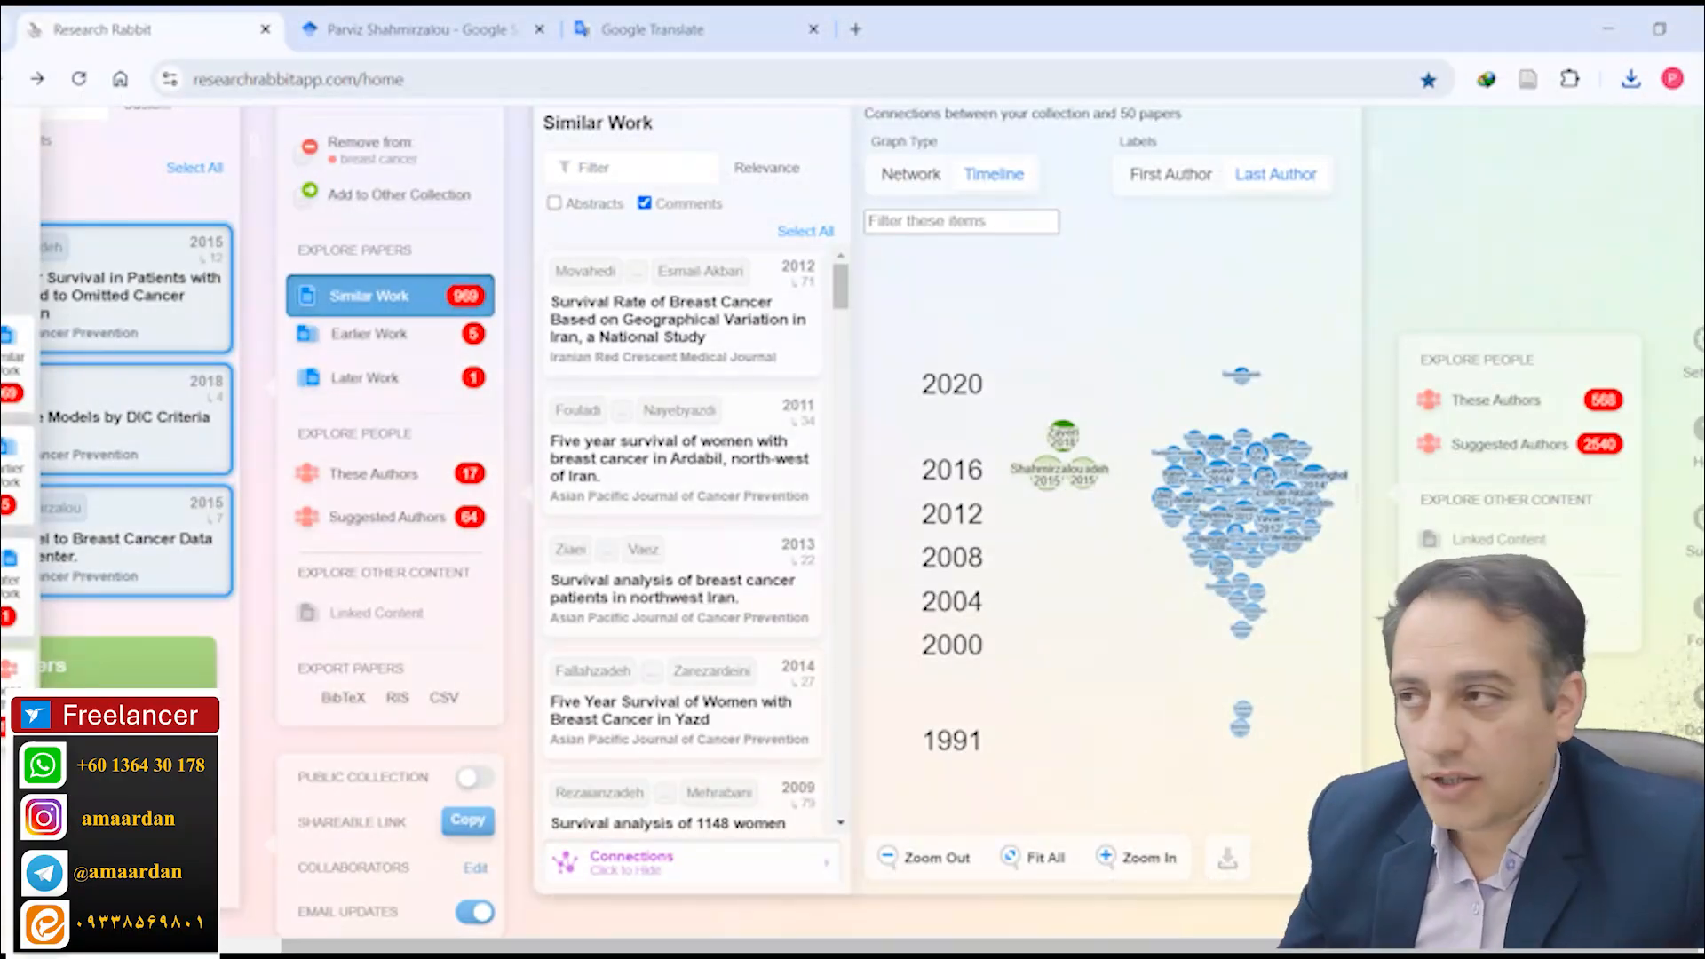
# Step: Open the breast cancer collection's collaborator settings and replace the collection description with "BC collection"
pyautogui.moveTo(436, 944); pyautogui.dragTo(195, 943)
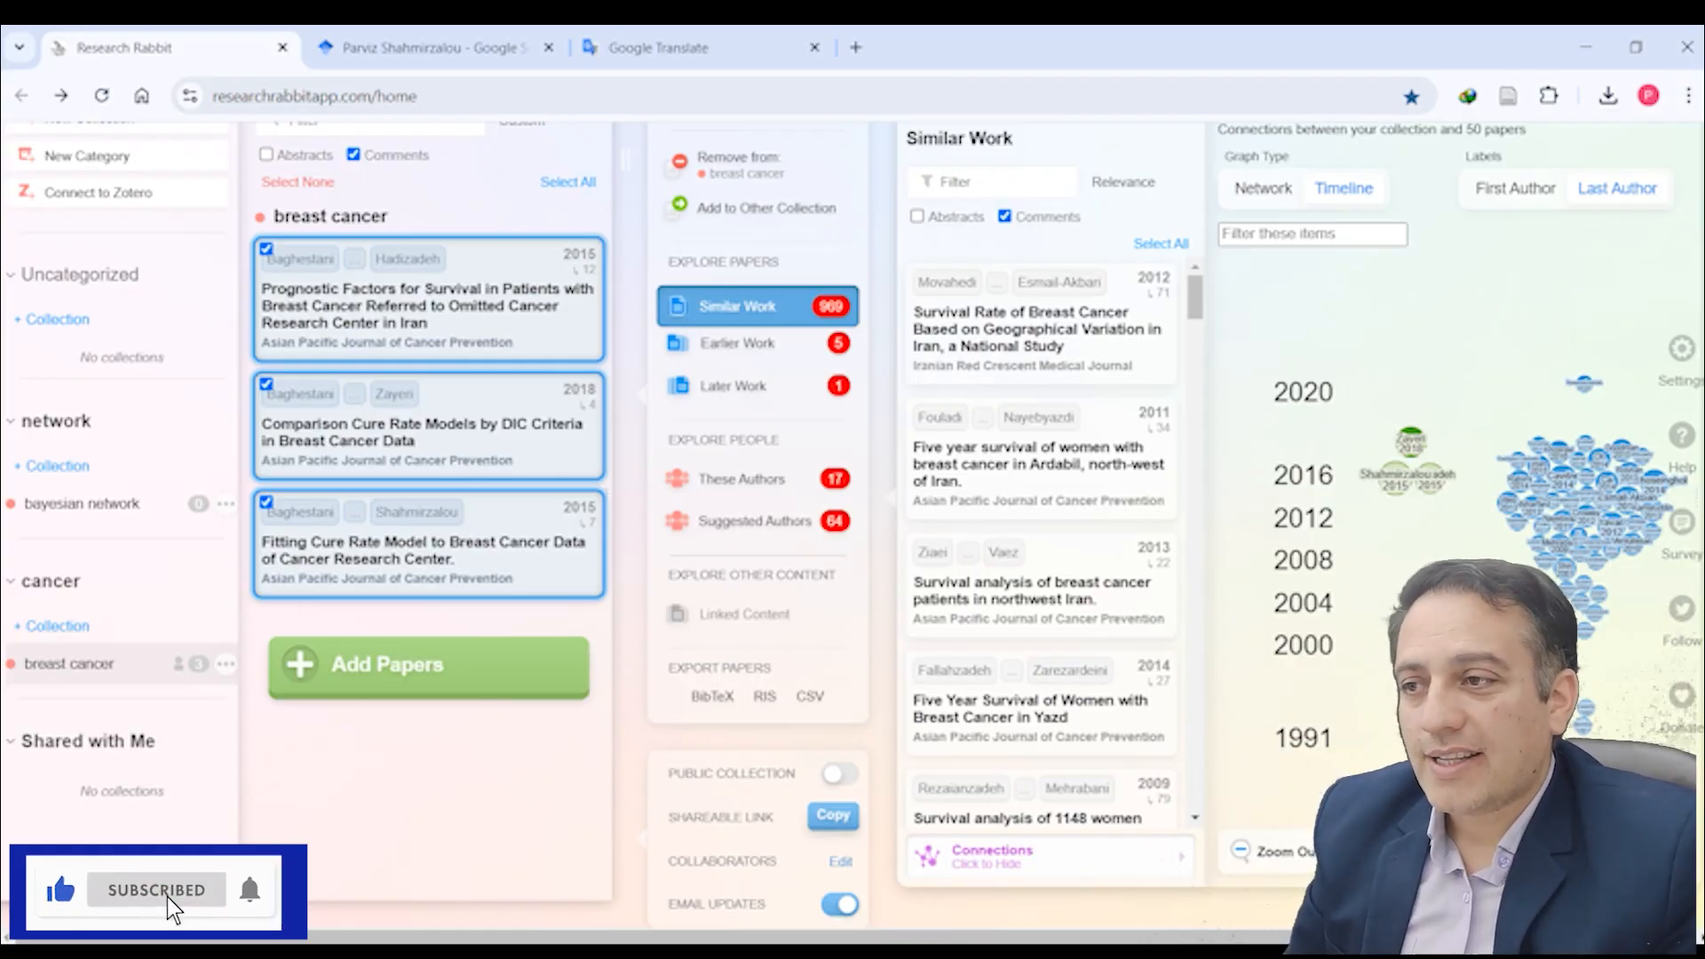
pyautogui.click(840, 862)
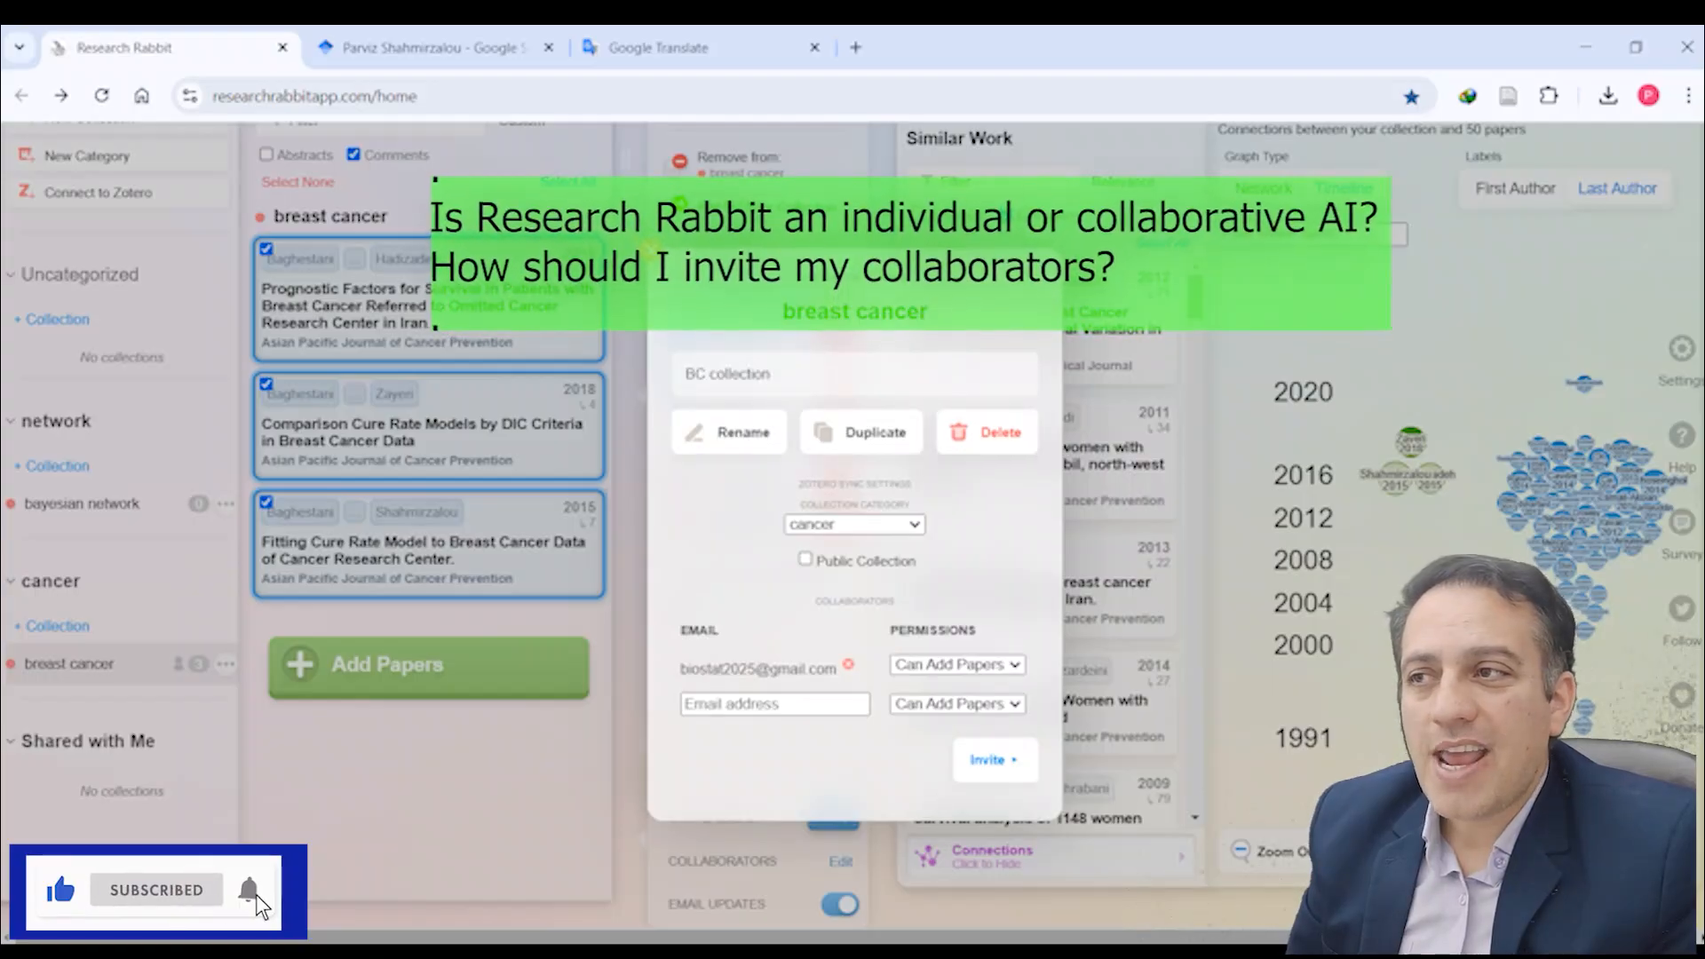
pyautogui.moveTo(785, 371); pyautogui.dragTo(679, 374)
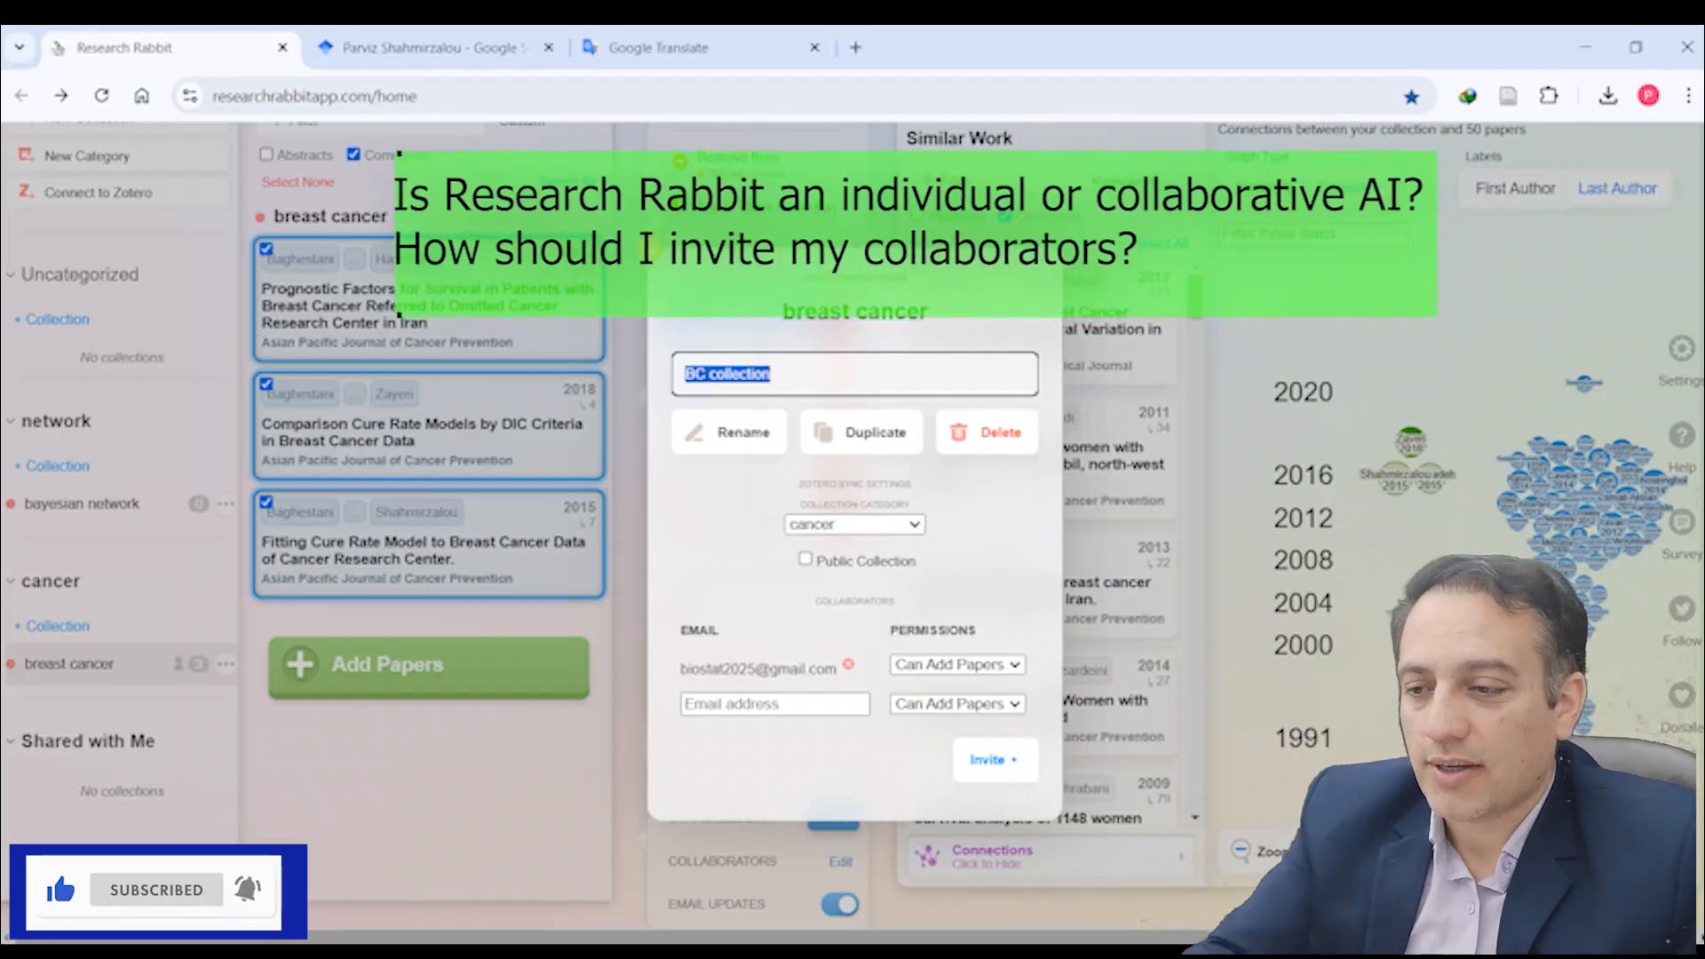
pyautogui.press('BackSpace')
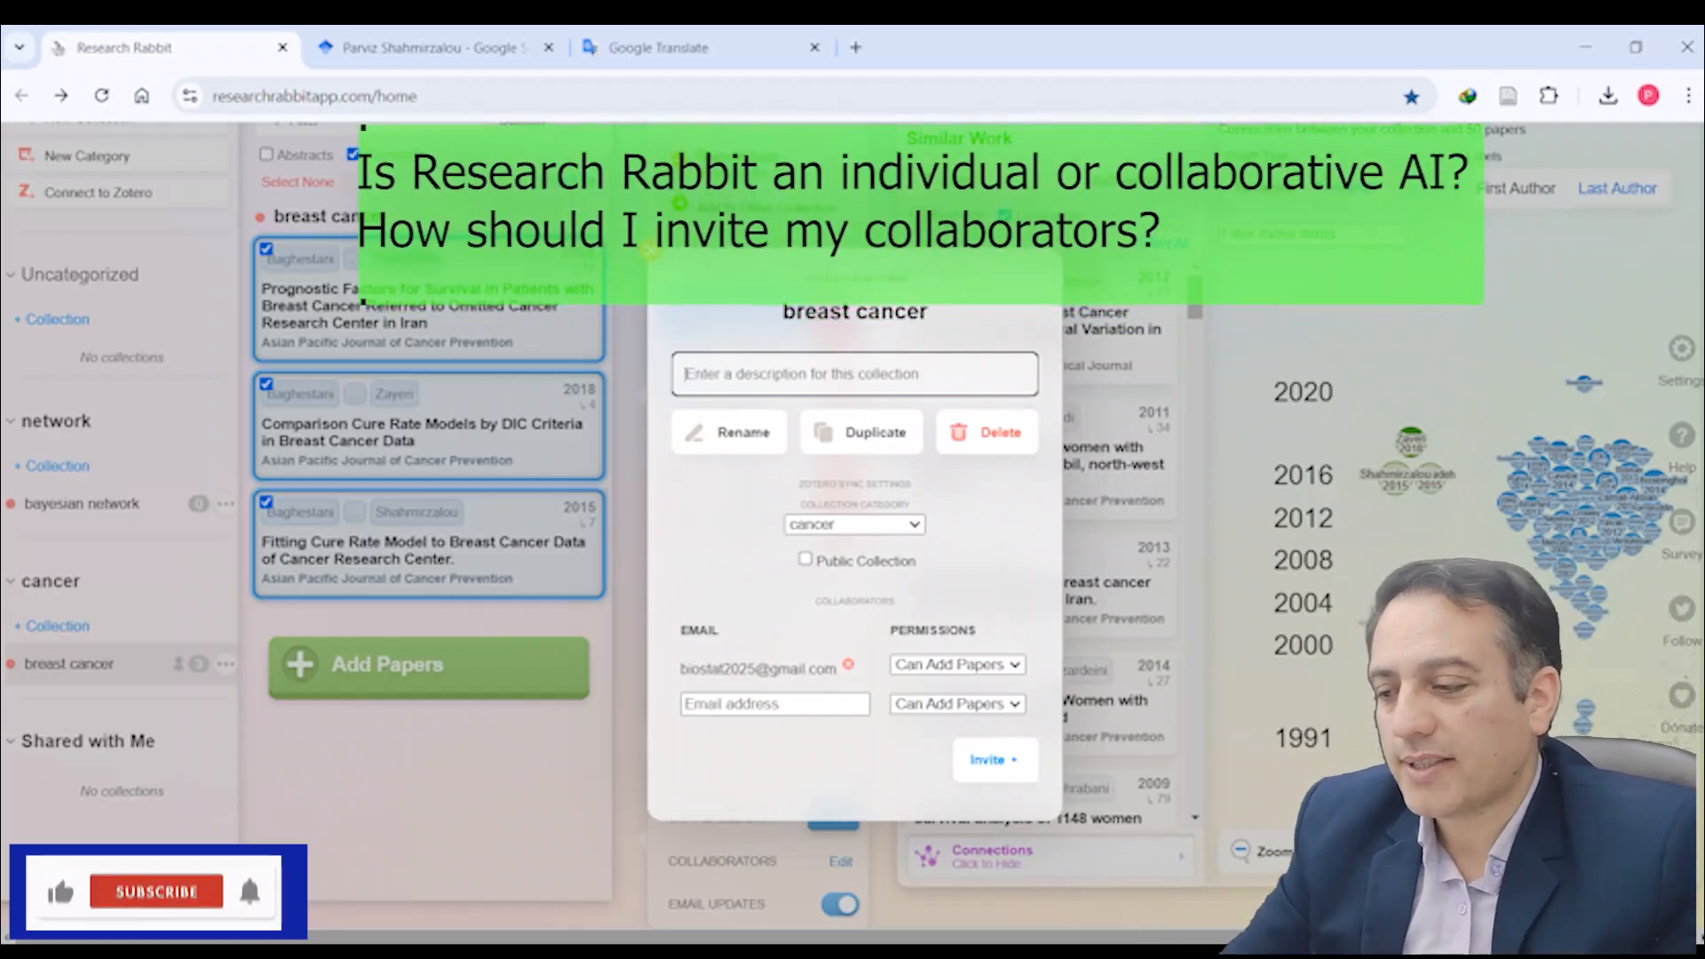
pyautogui.write('BC')
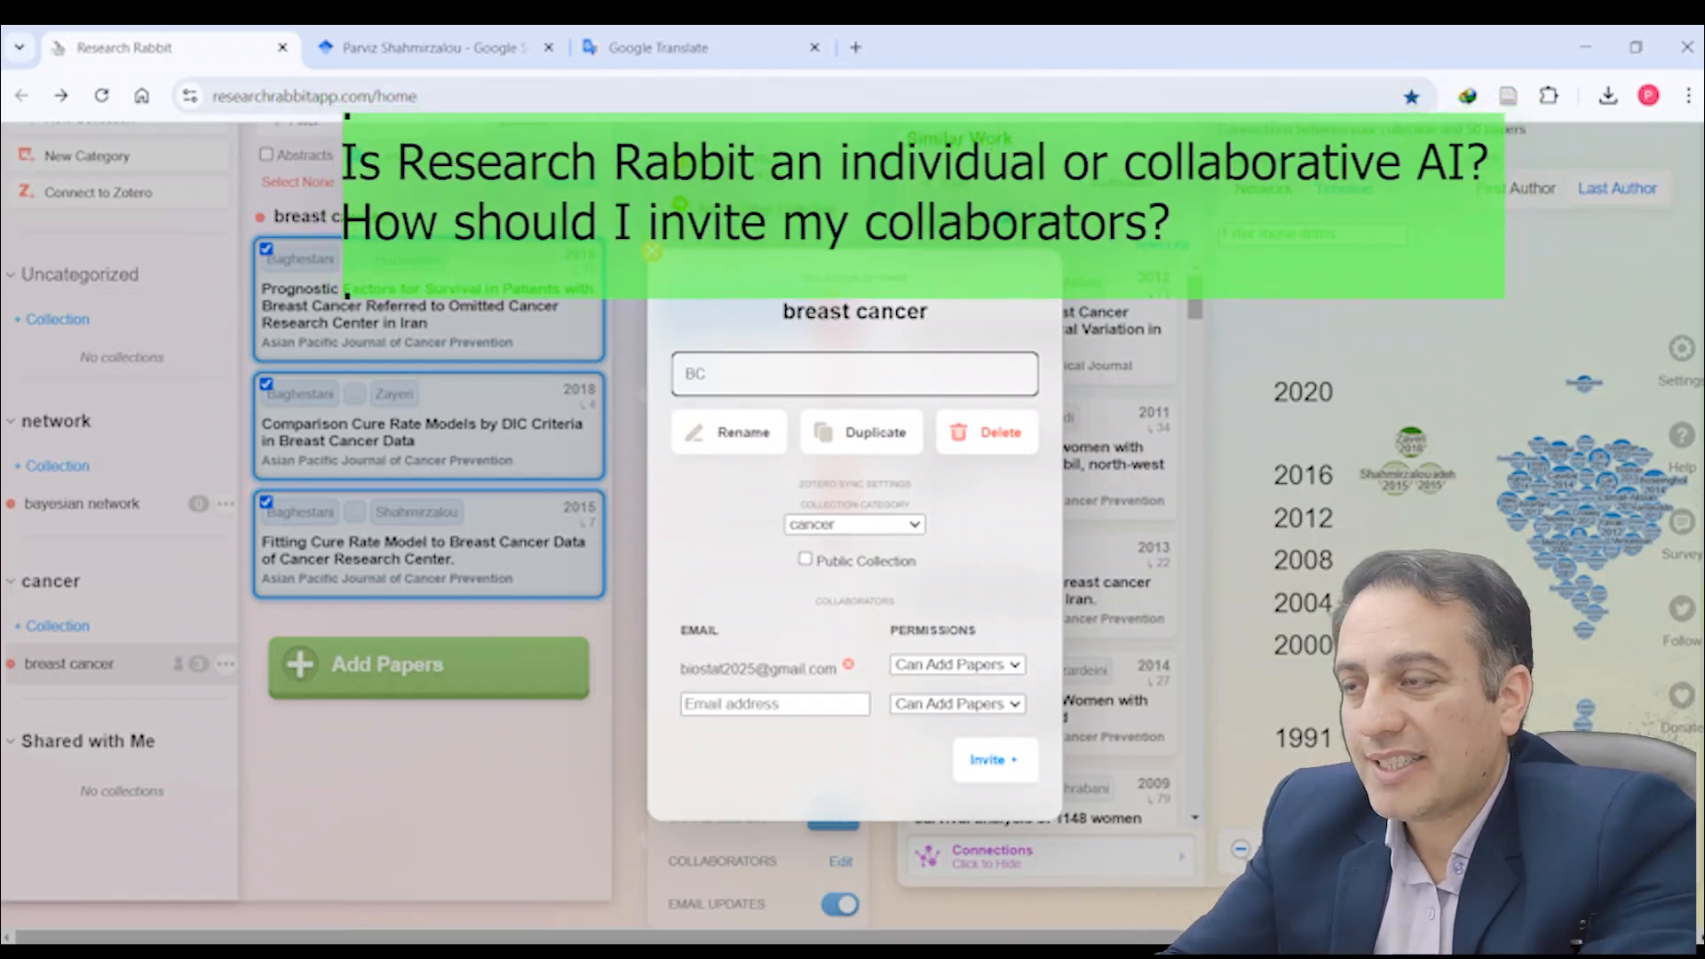
pyautogui.write(' collection')
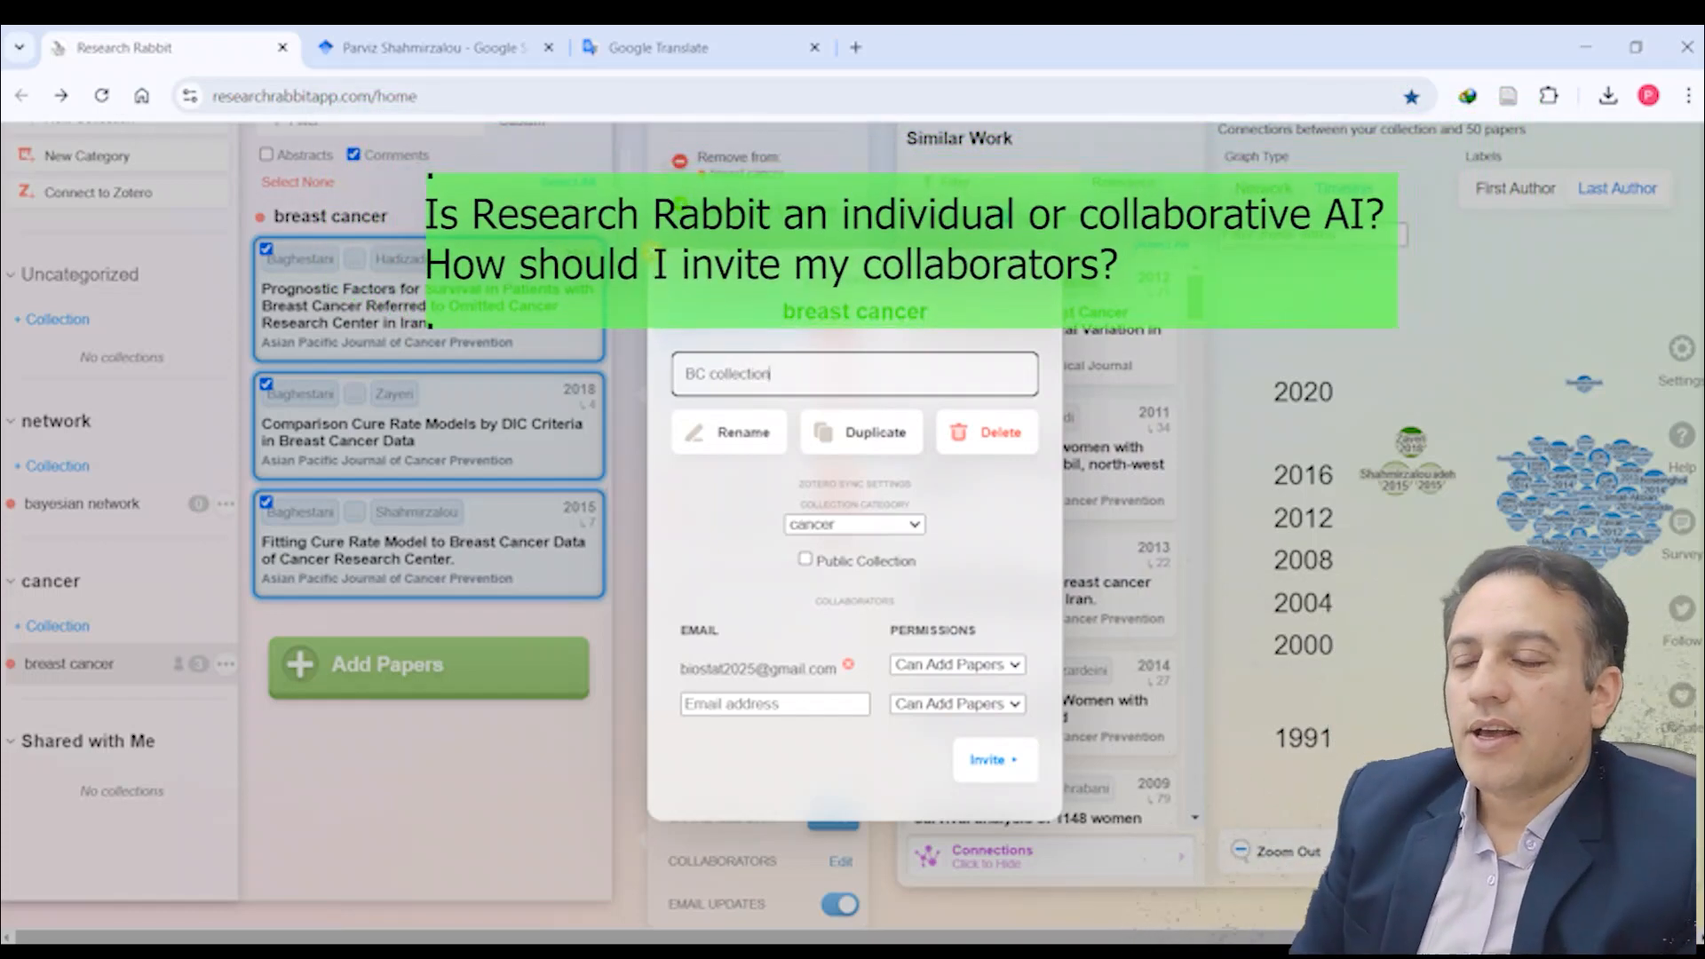
pyautogui.press('Return')
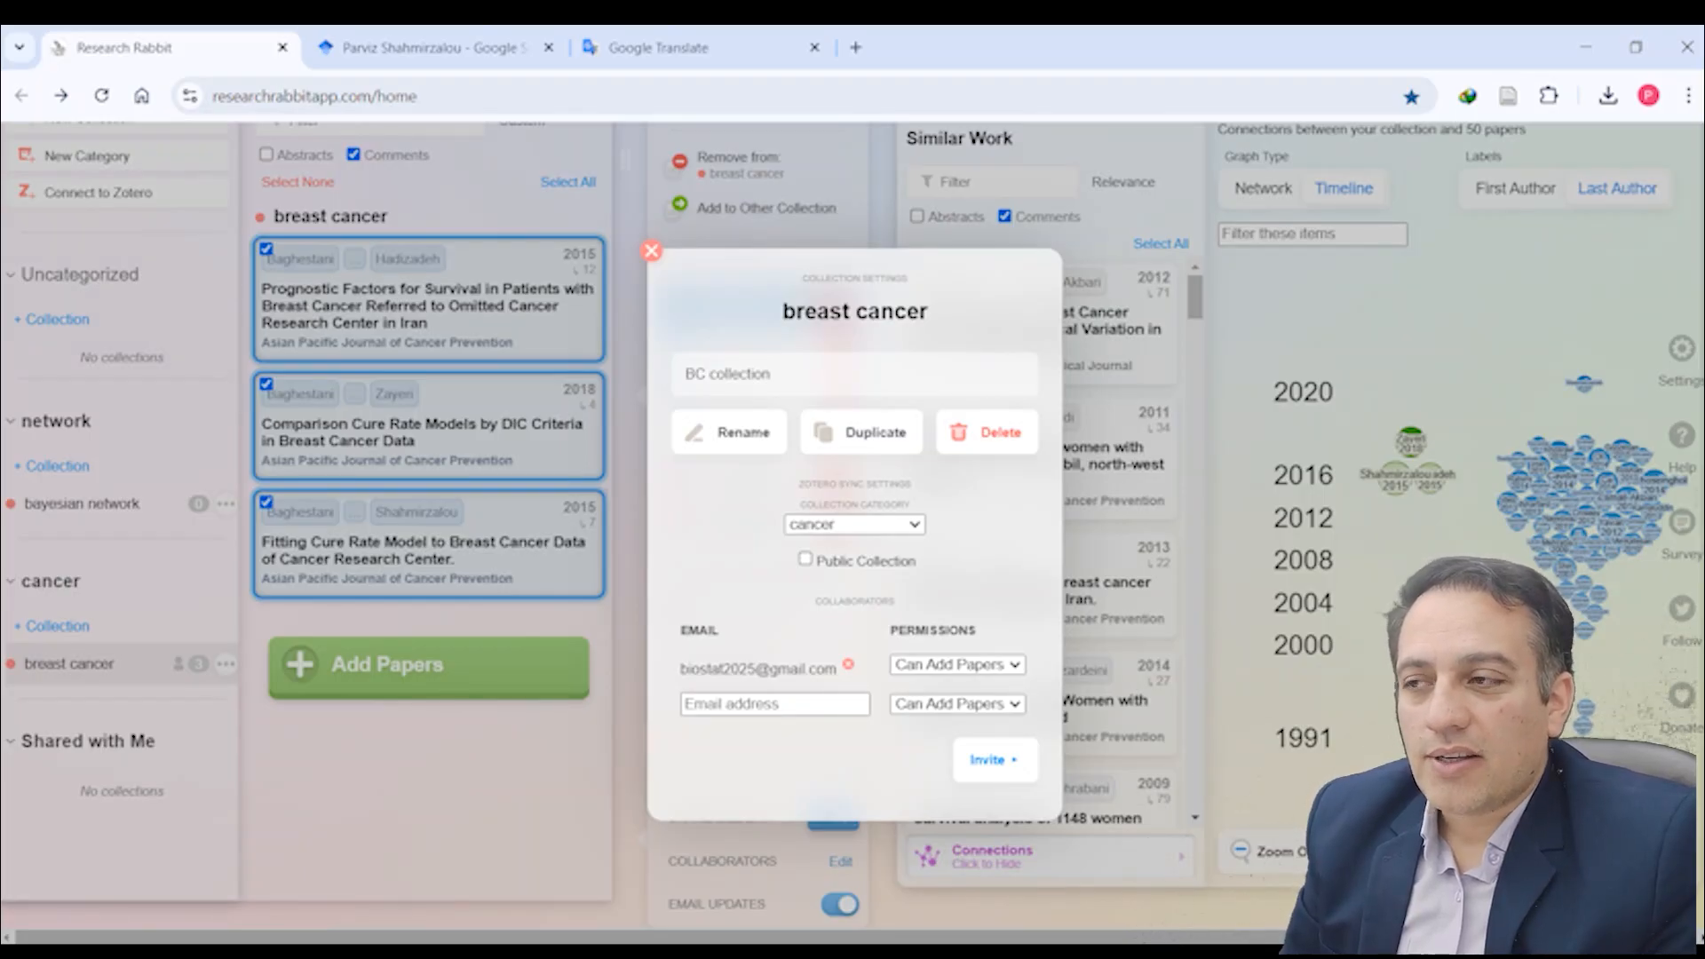
# Step: Go through the new collaborator's email and permission fields and set the permission to Read-Only
pyautogui.click(731, 706)
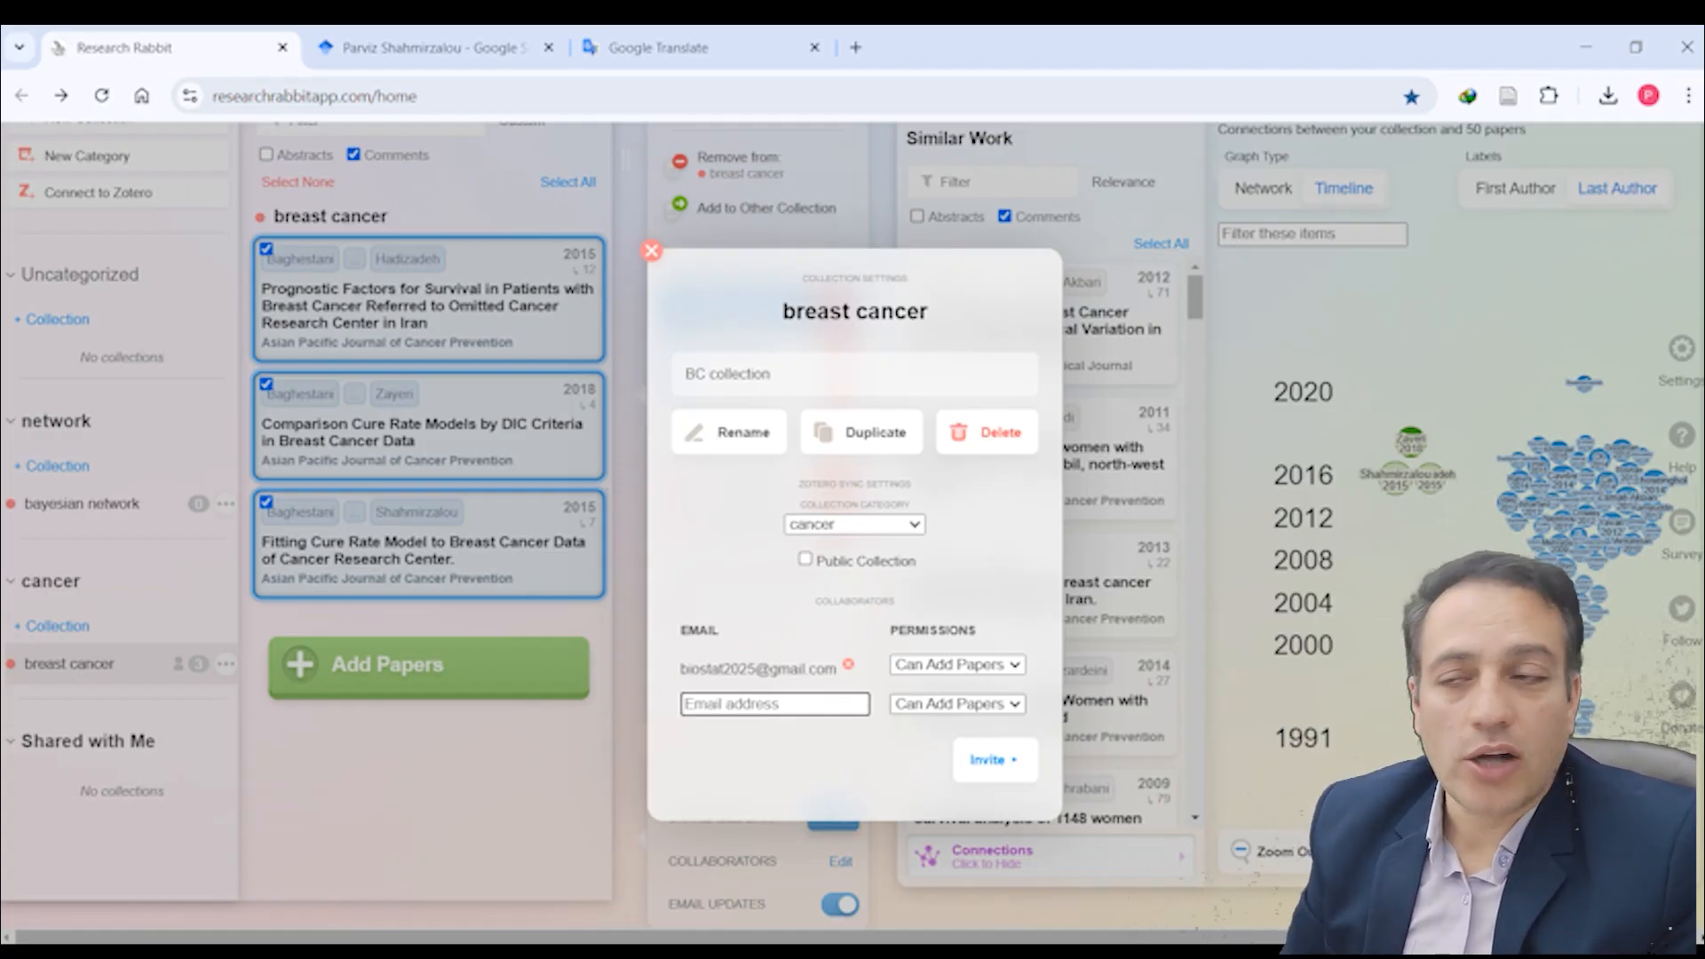
pyautogui.click(1016, 704)
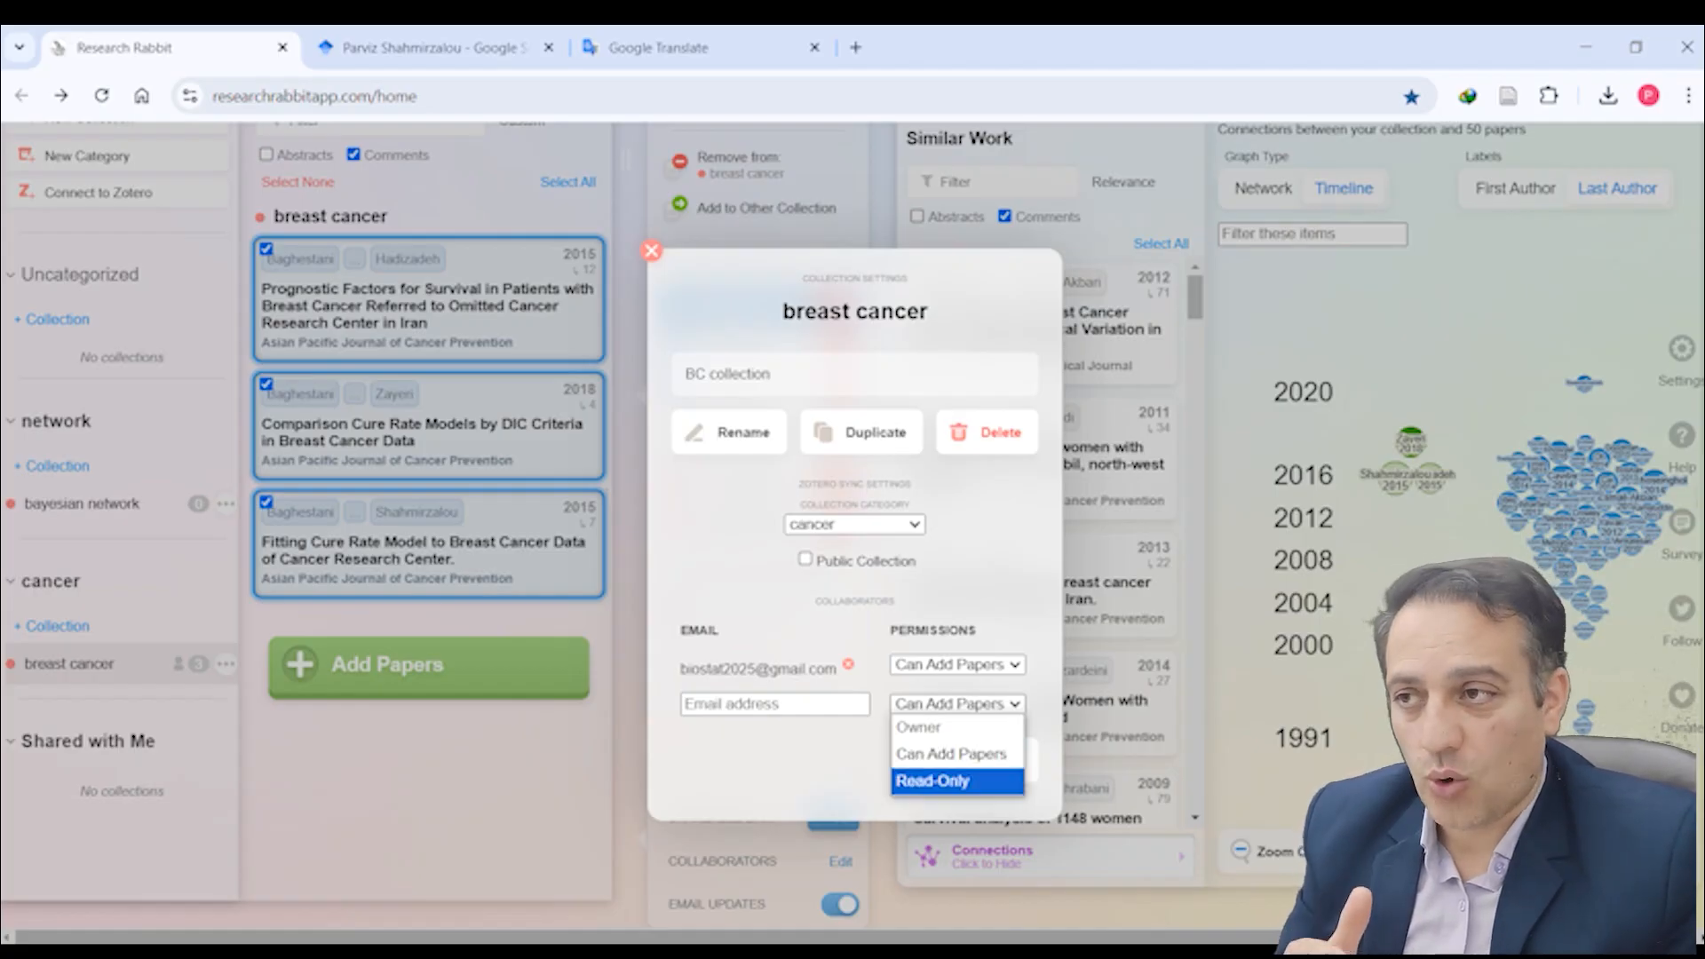
pyautogui.click(837, 734)
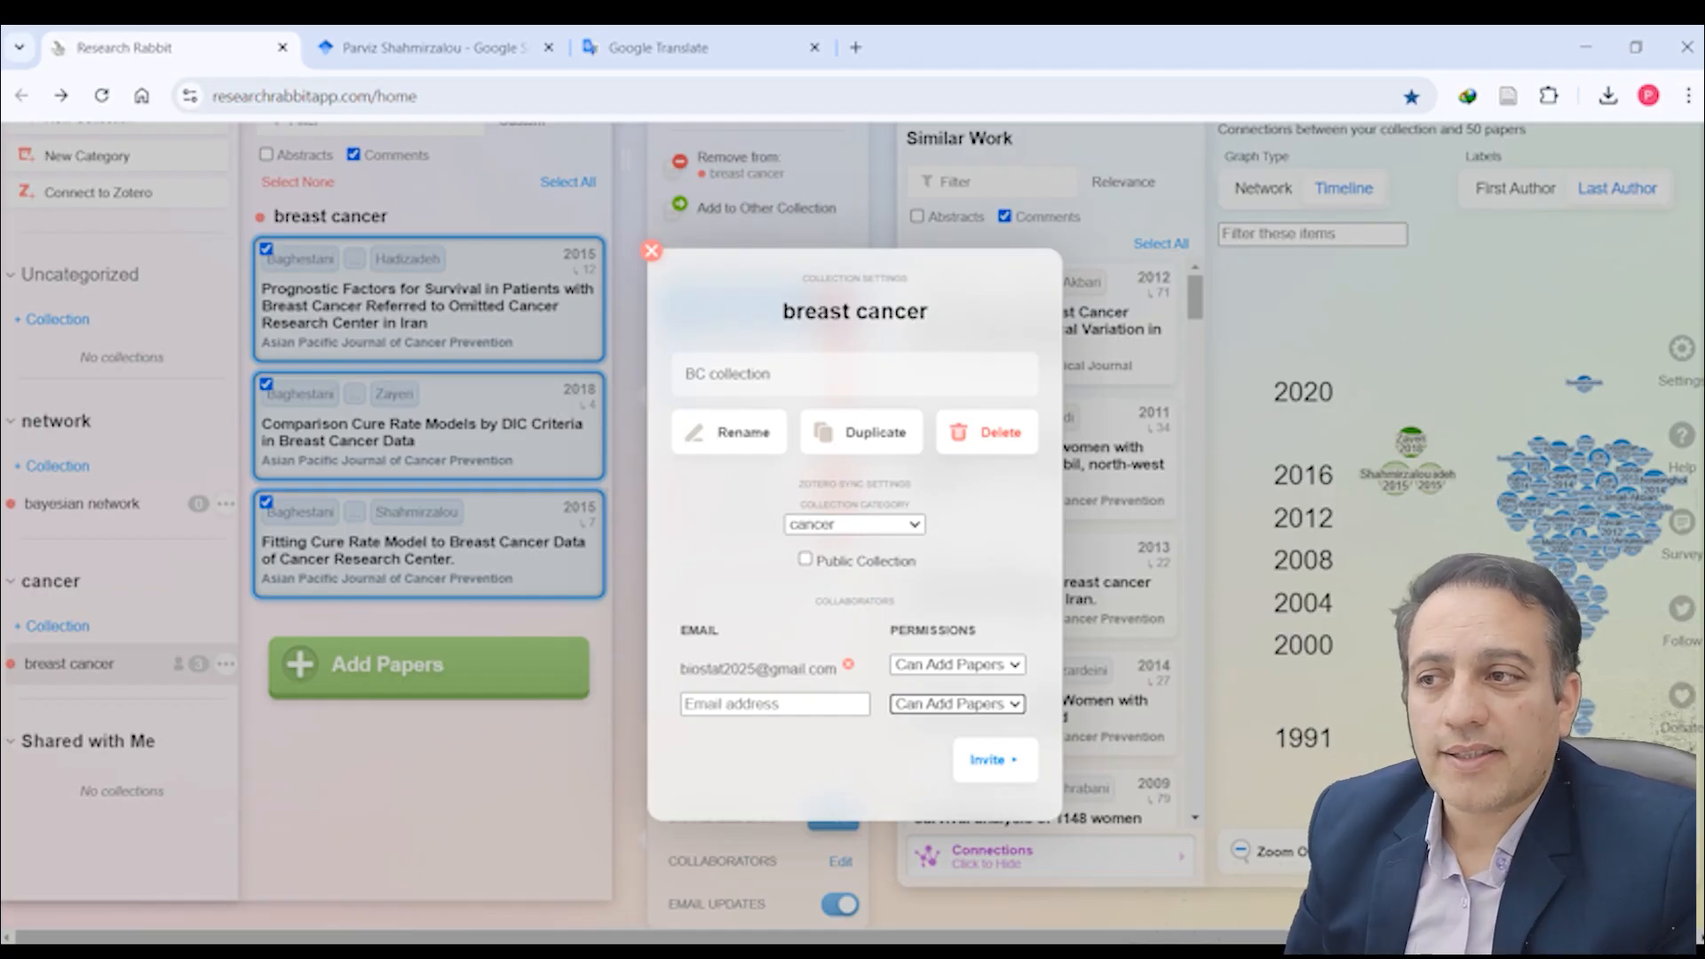
pyautogui.click(1015, 700)
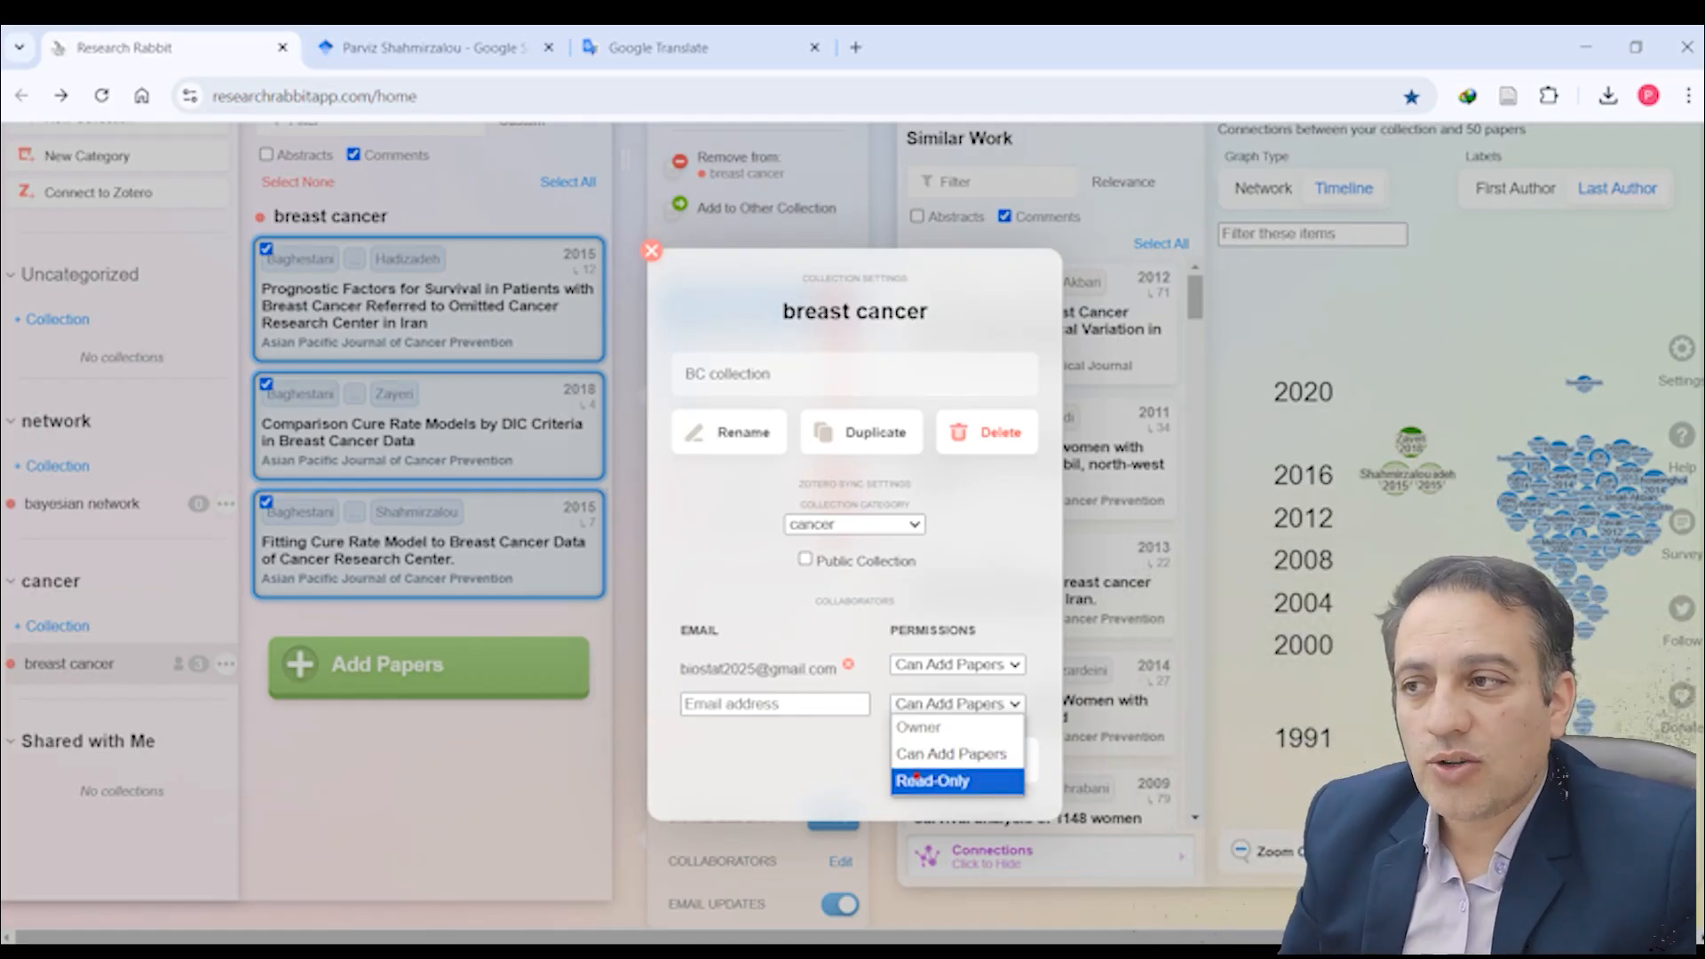
pyautogui.click(933, 781)
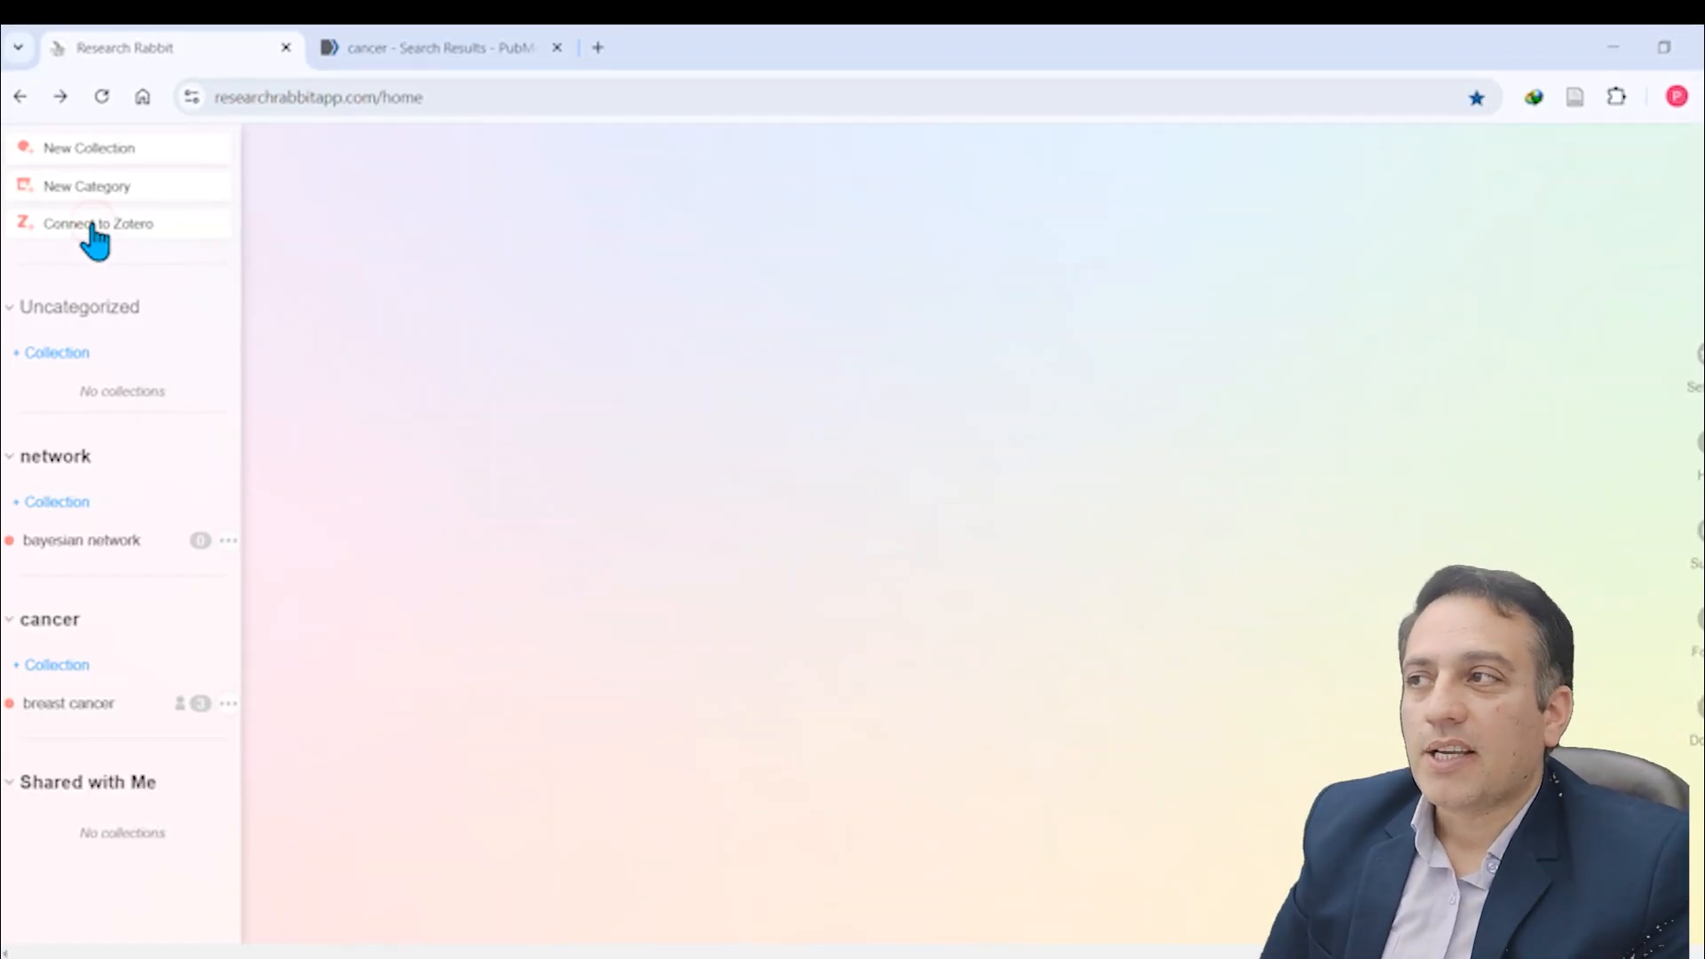
# Step: Connect Research Rabbit to Zotero by logging in to the account and accepting the default key permissions
pyautogui.click(93, 225)
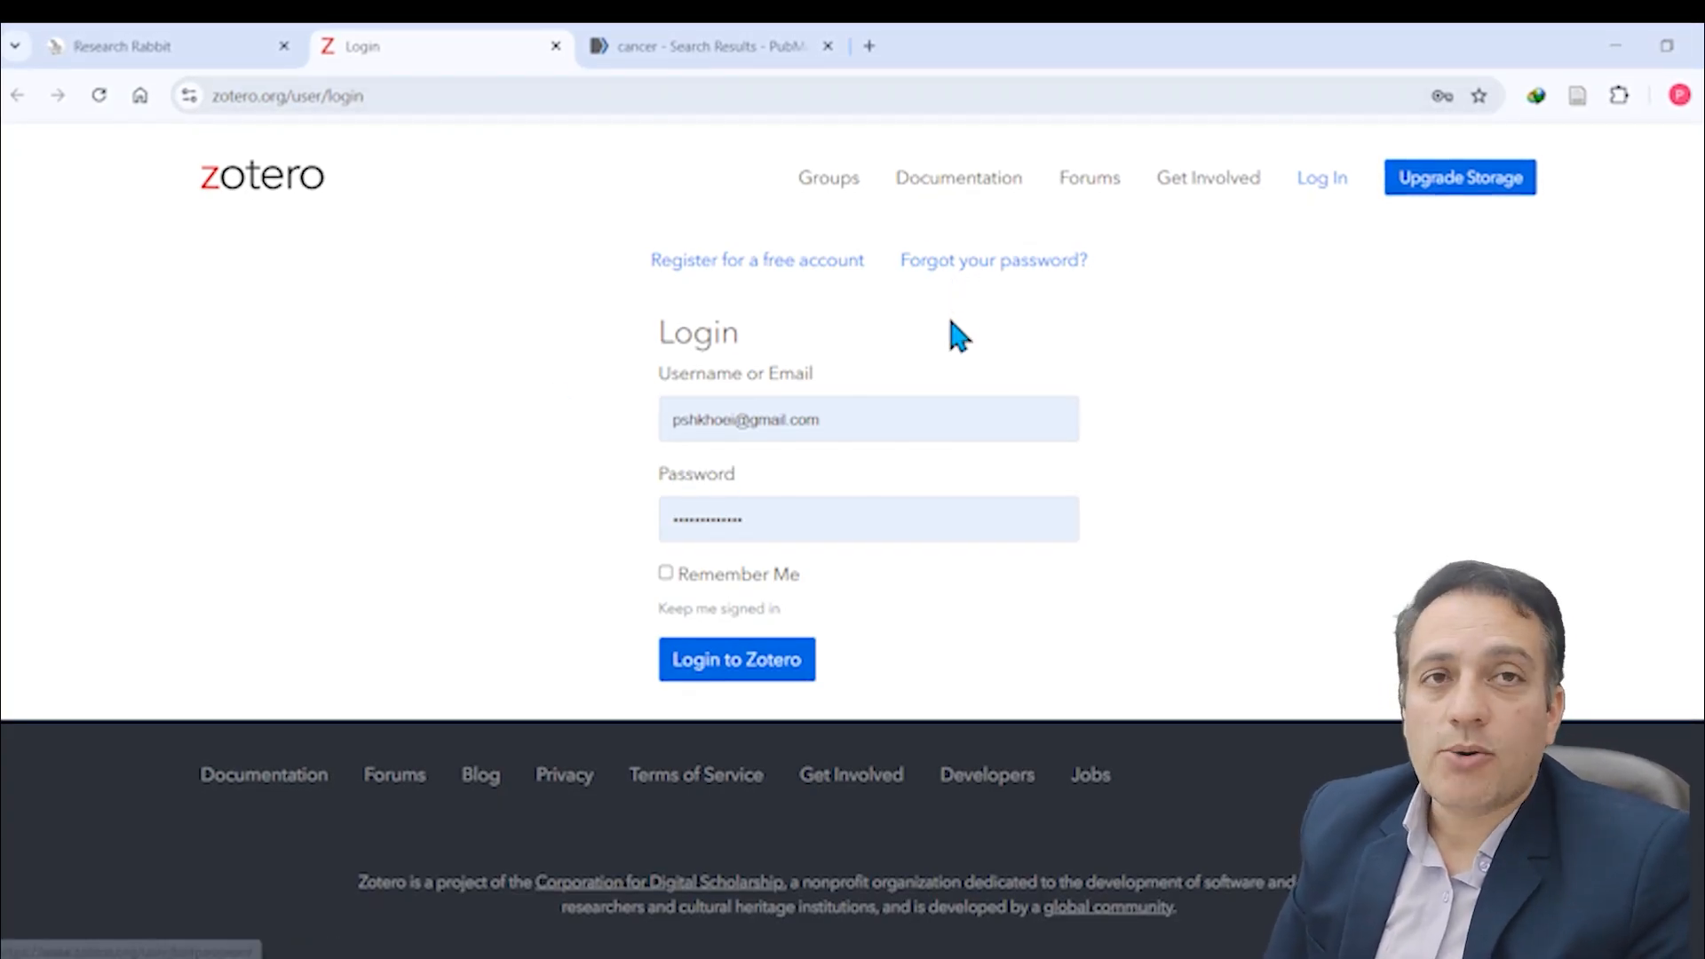
pyautogui.click(722, 671)
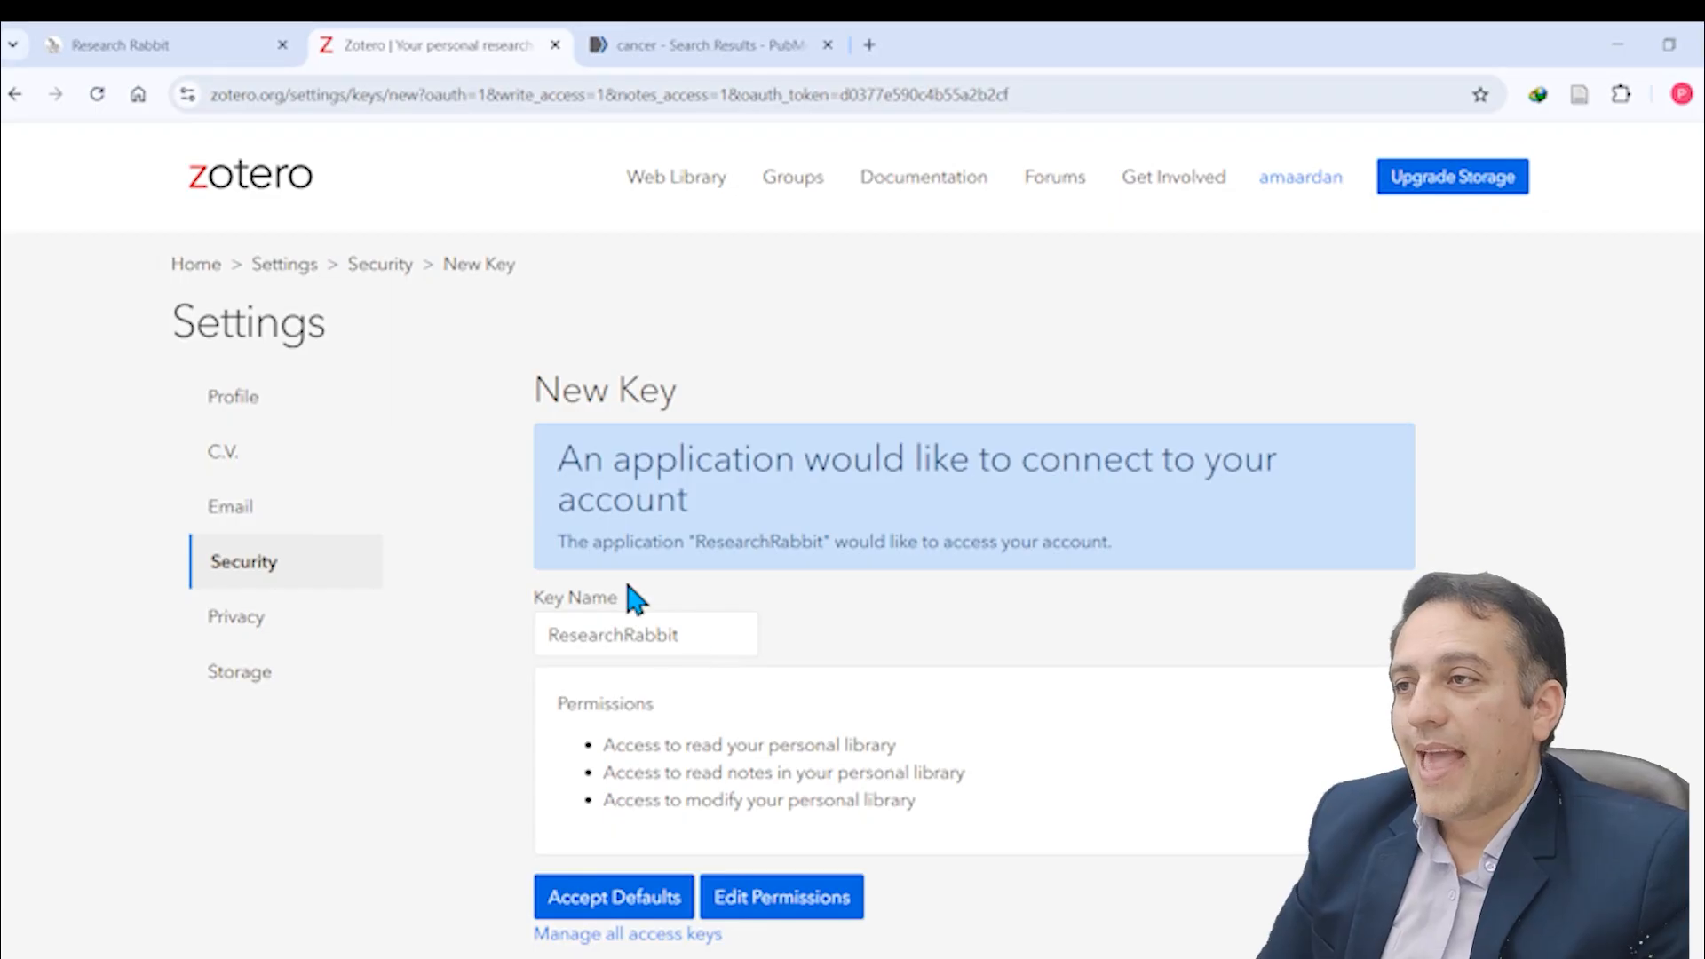
pyautogui.moveTo(565, 458); pyautogui.dragTo(693, 511)
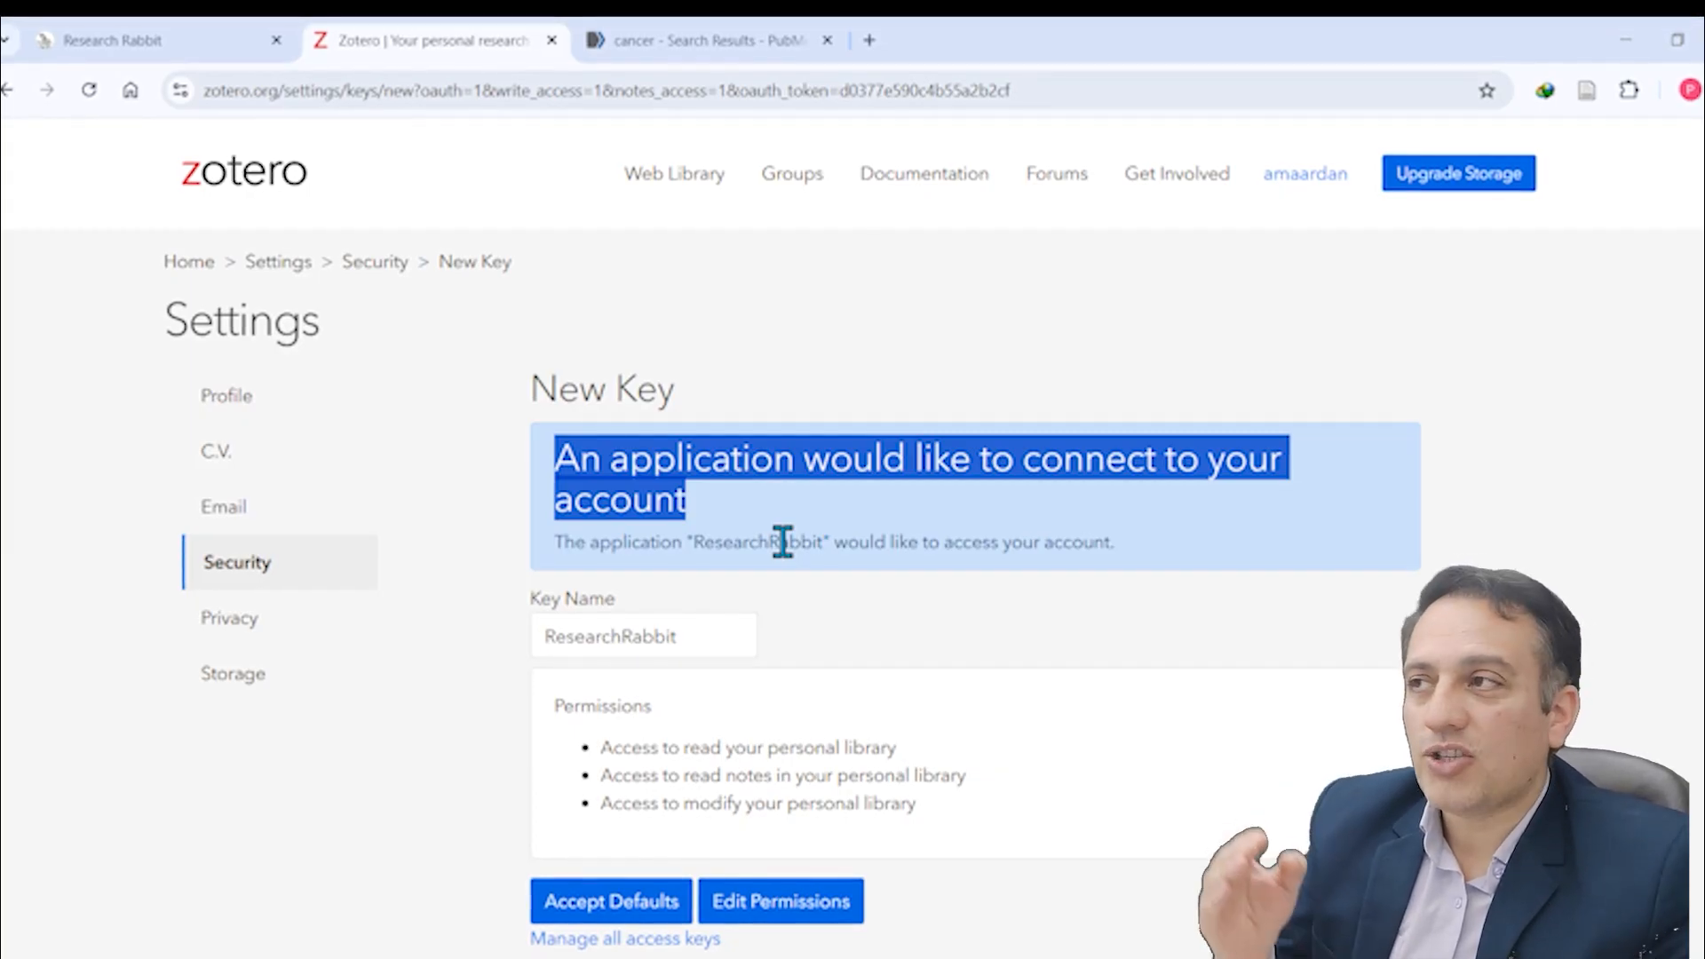
pyautogui.click(611, 902)
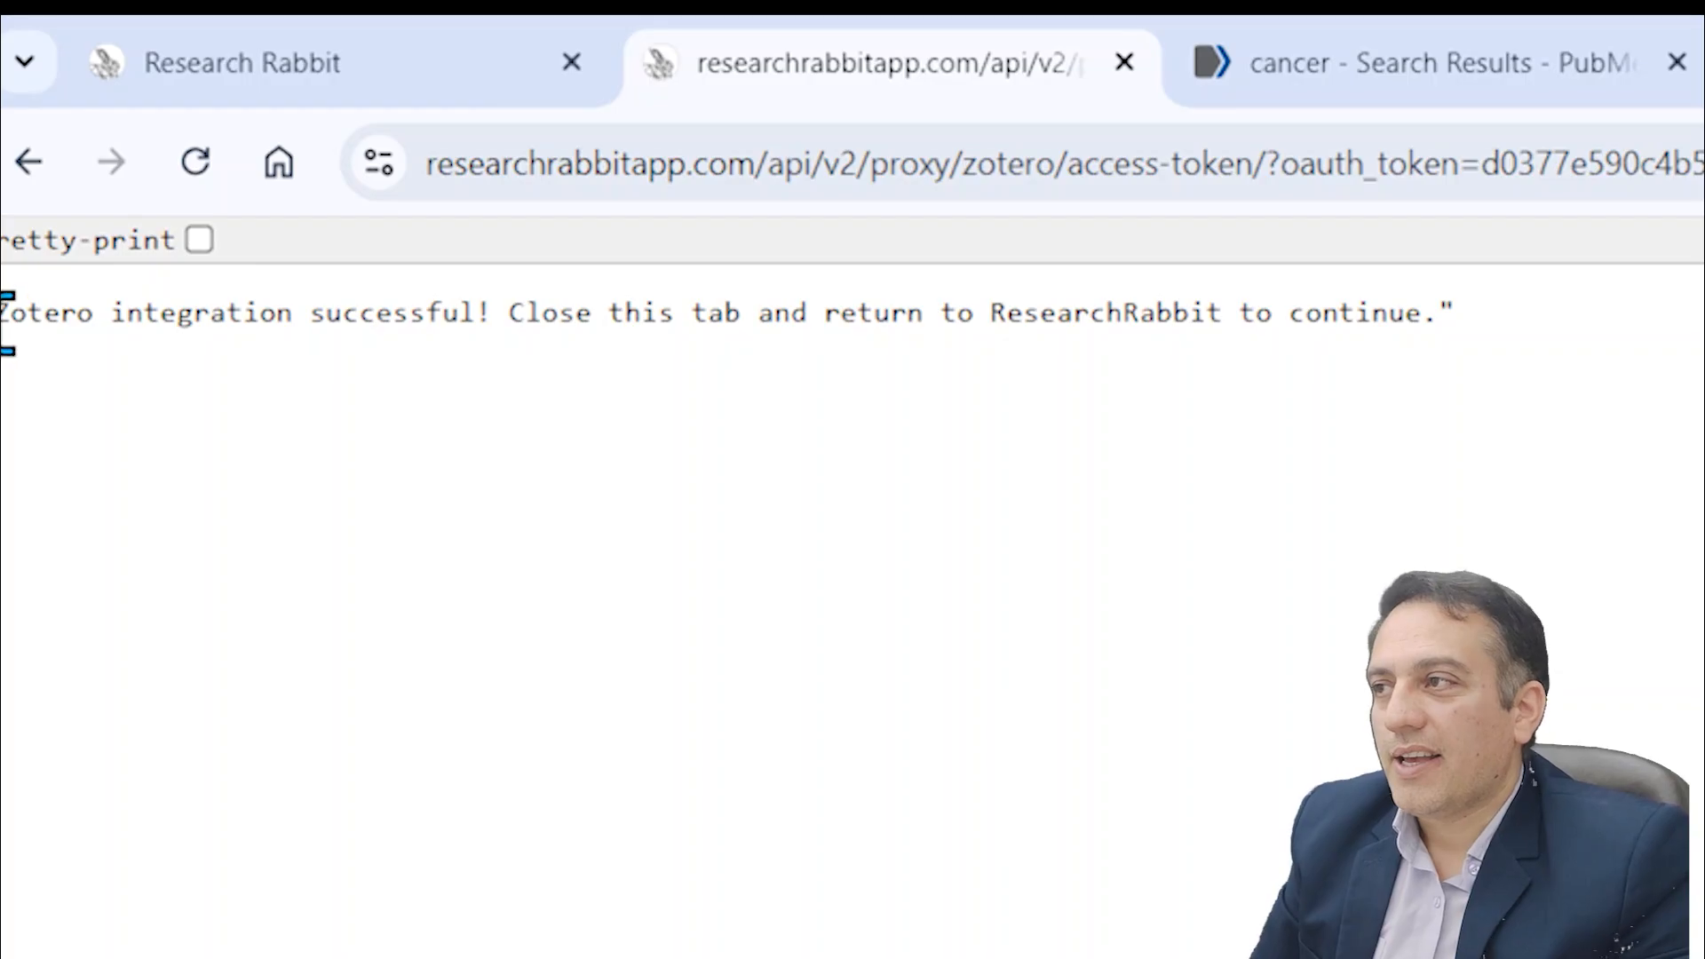
pyautogui.moveTo(3, 312); pyautogui.dragTo(1554, 335)
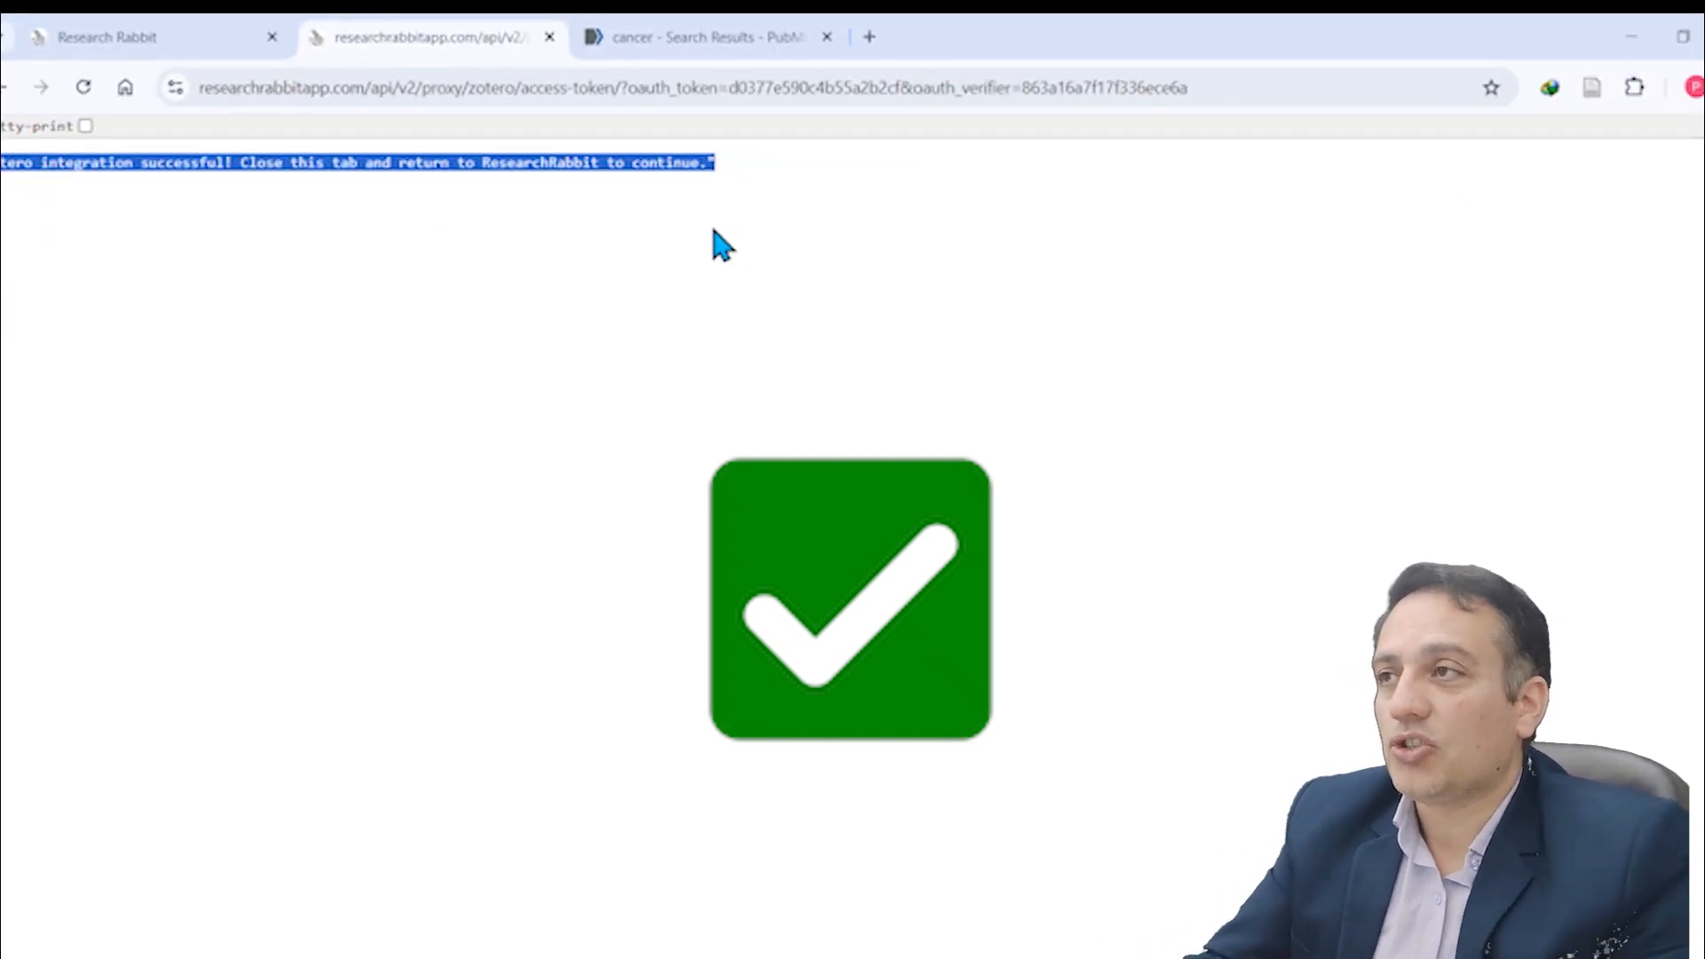
# Step: Load the zotero.org home page in place of the integration page
pyautogui.click(477, 95)
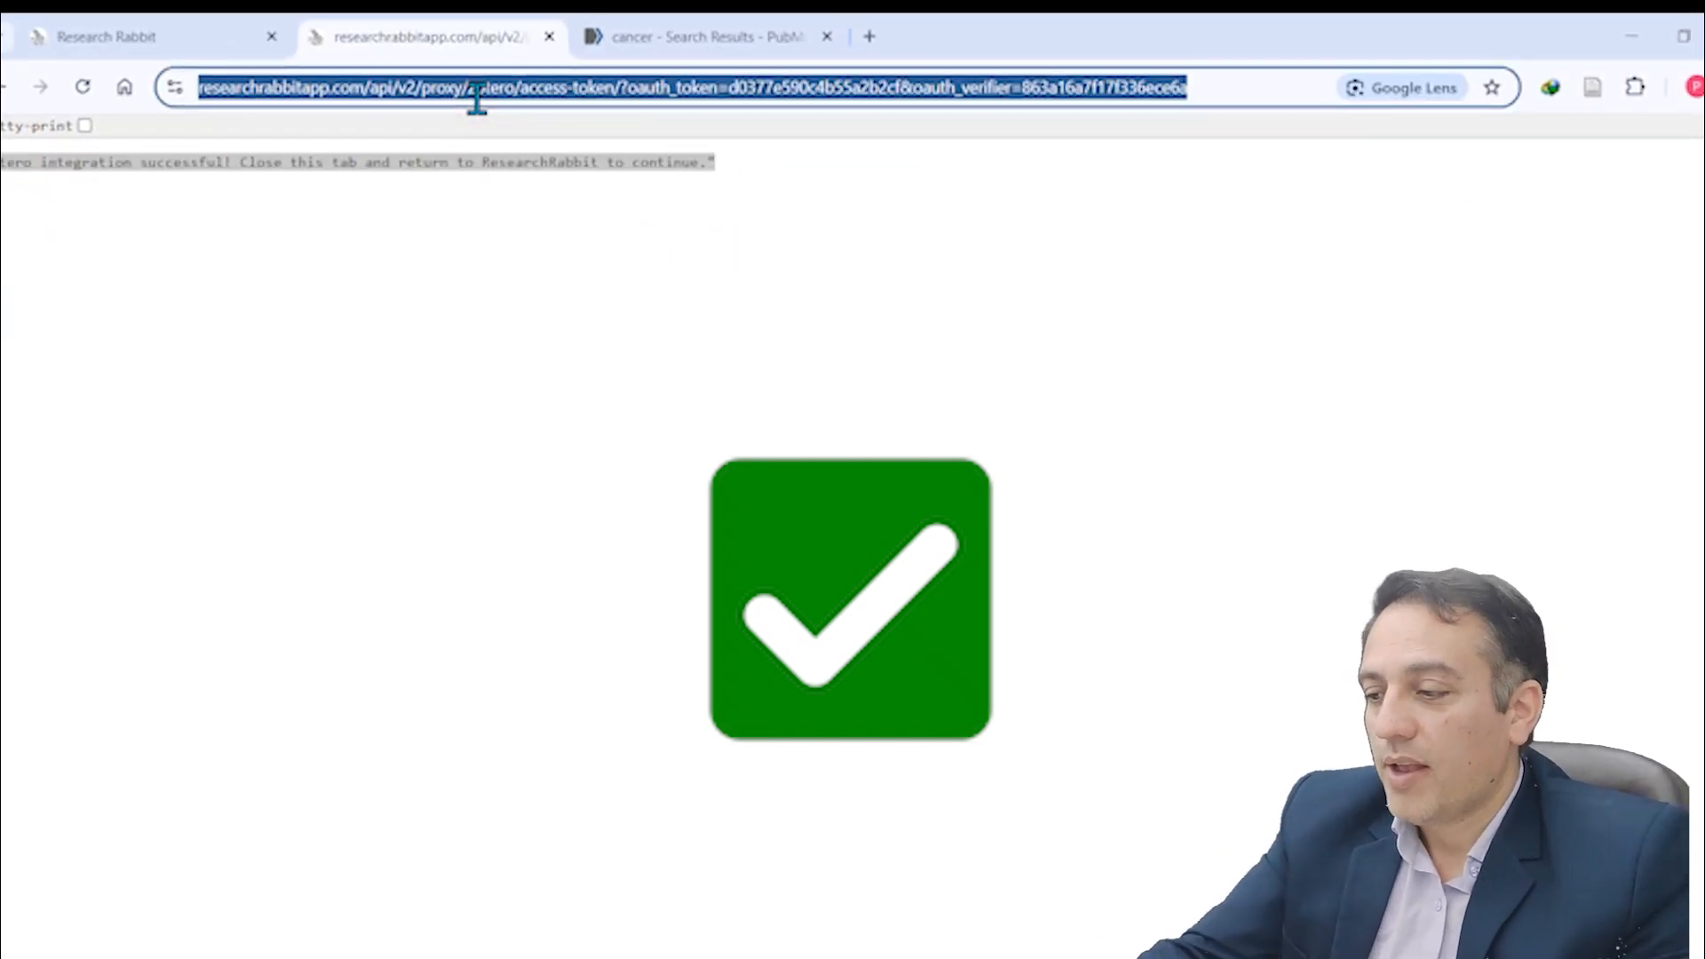
pyautogui.write('https://www.zotero.org/')
pyautogui.press('Return')
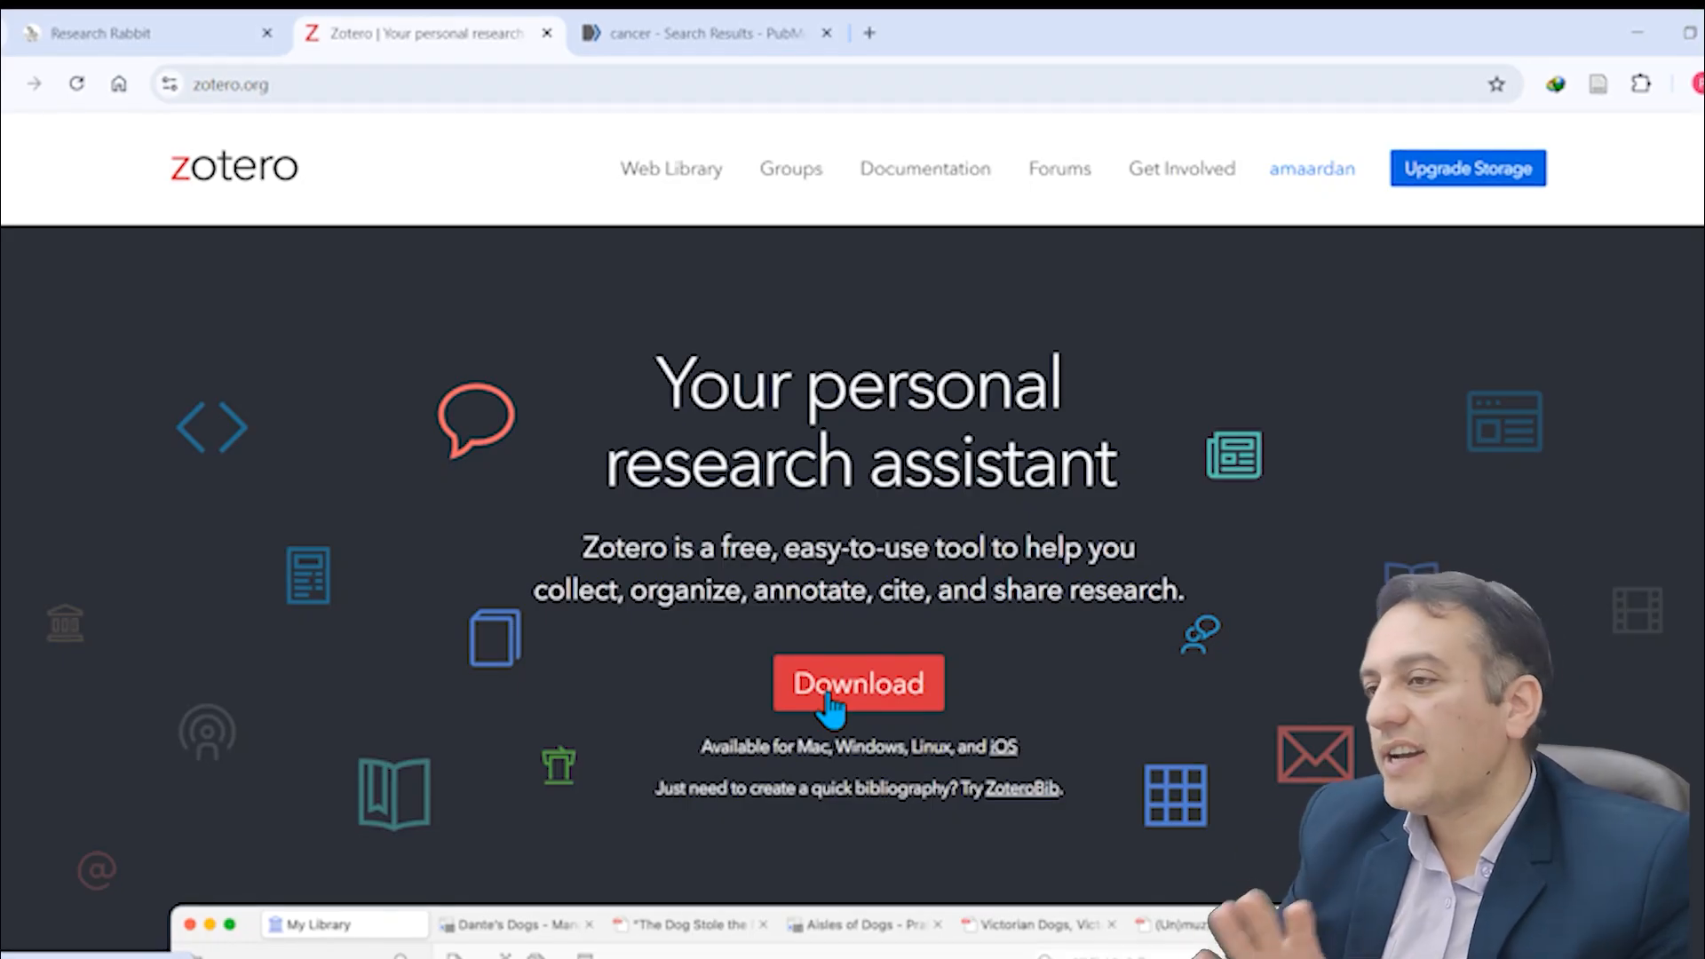
# Step: Switch back to Research Rabbit, check the Zotero connection option in the account settings, and return to a reloaded home page
pyautogui.click(138, 37)
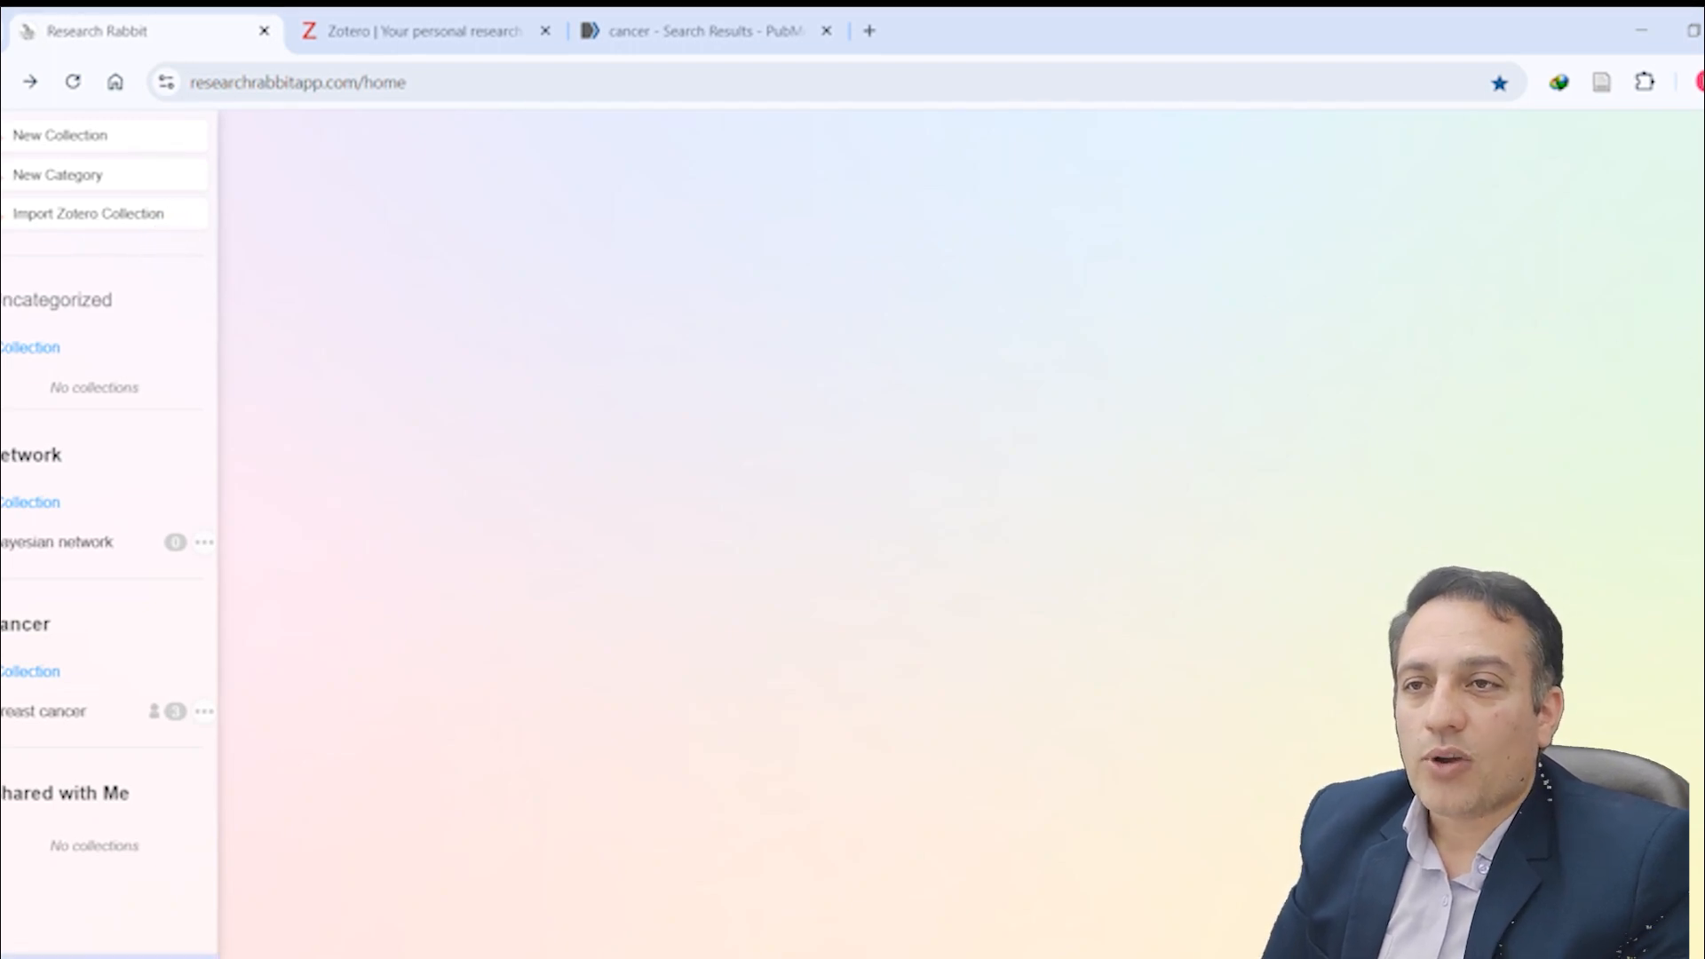
pyautogui.click(1702, 213)
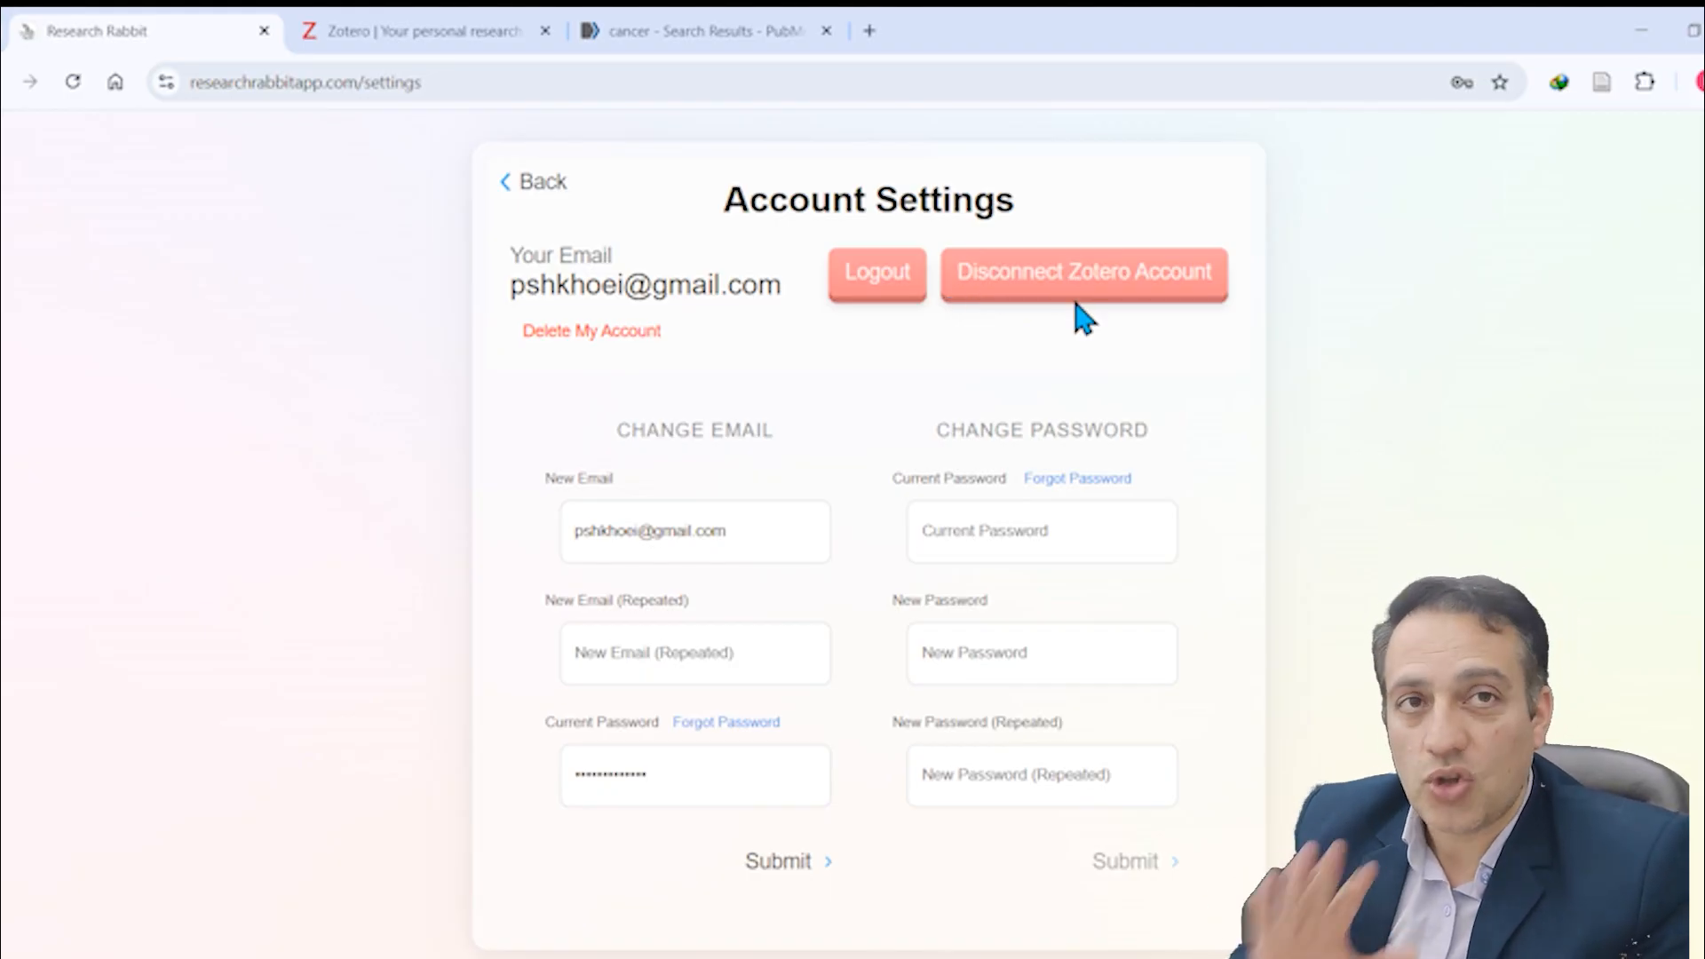
pyautogui.click(520, 181)
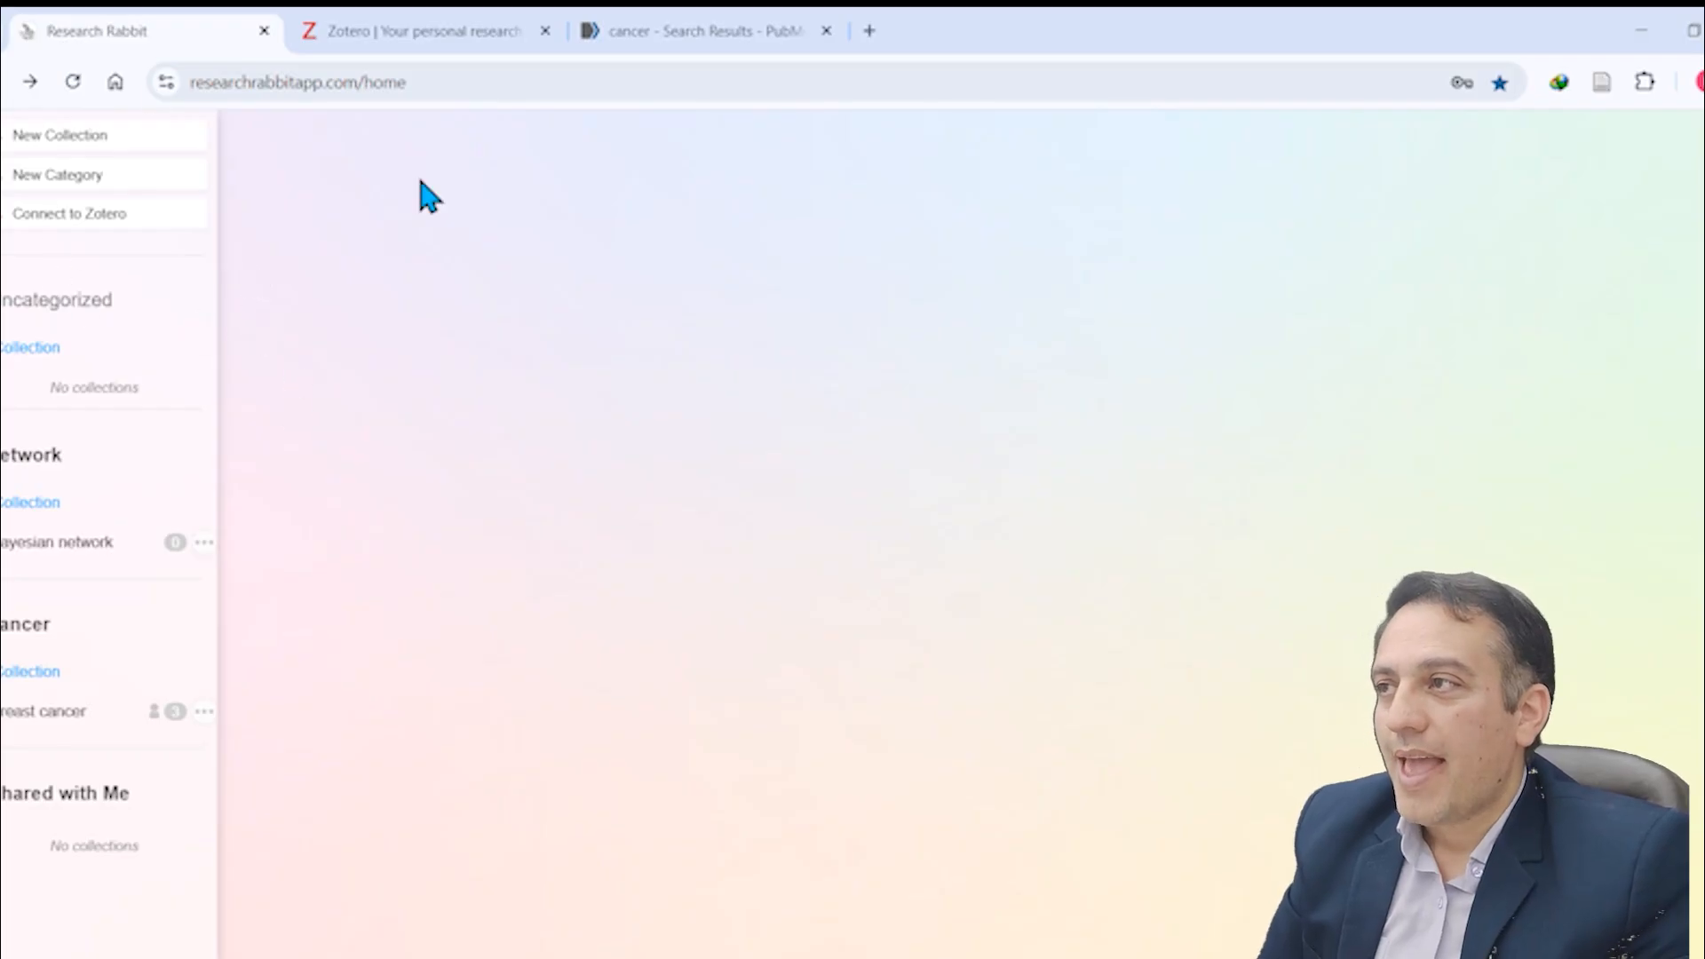
pyautogui.click(73, 82)
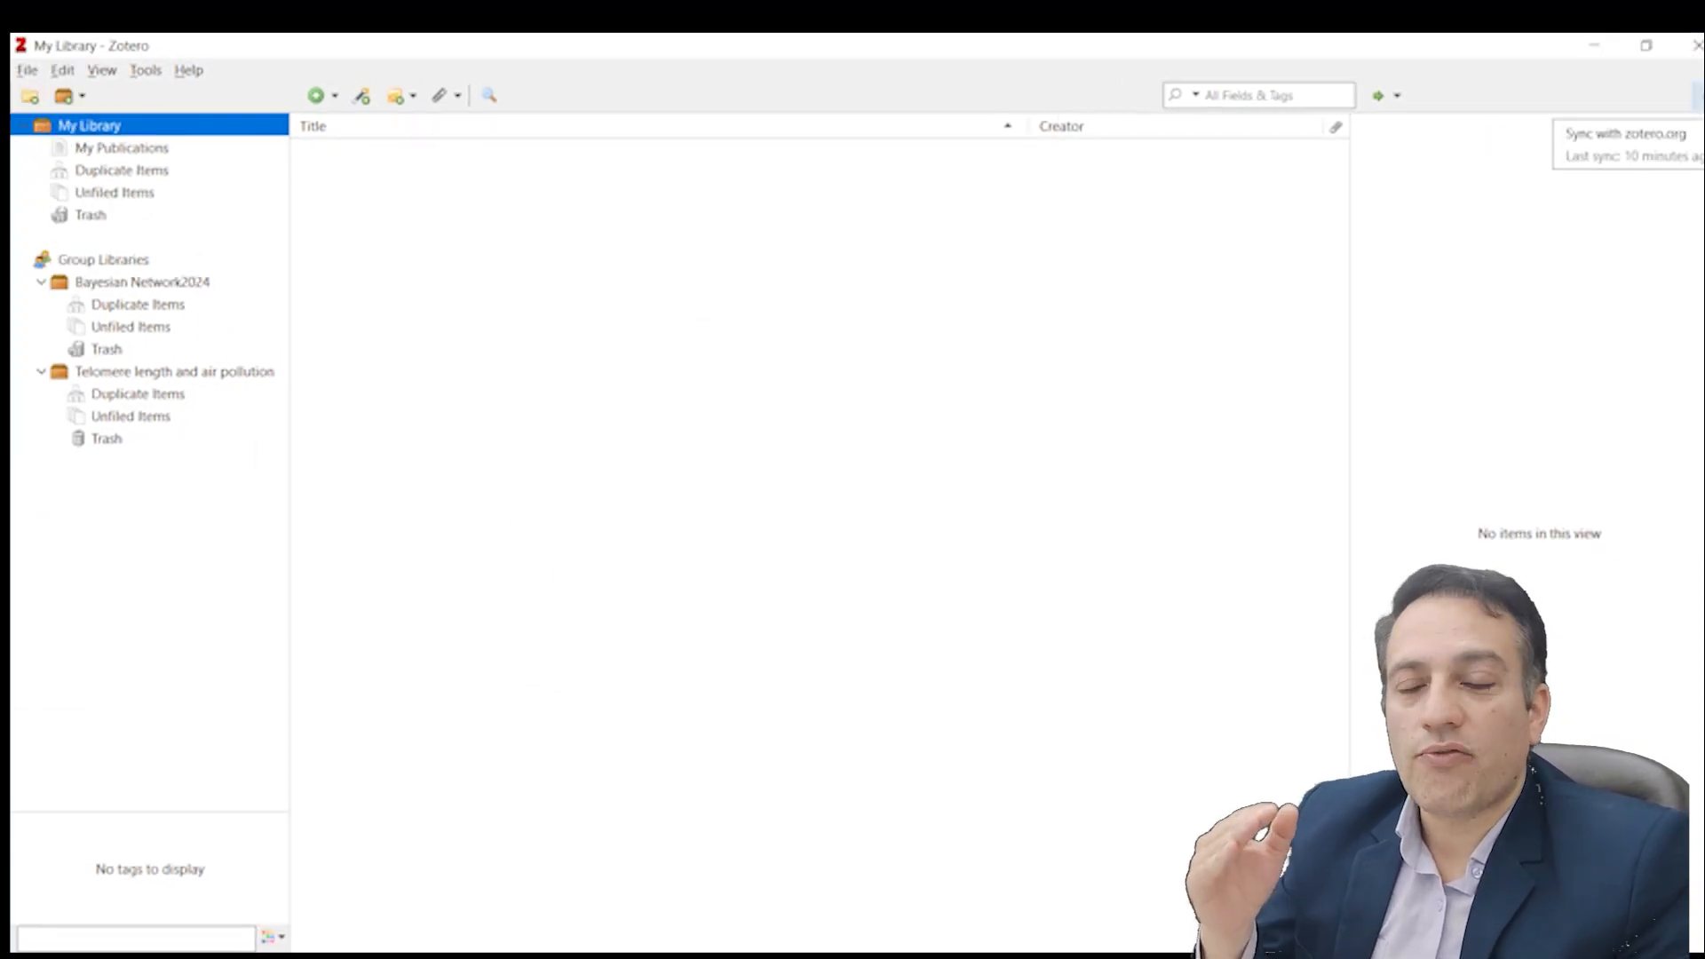
# Step: Set up syncing in the Zotero desktop program's Sync preferences by entering the account password, and accept the preferences
pyautogui.click(1696, 95)
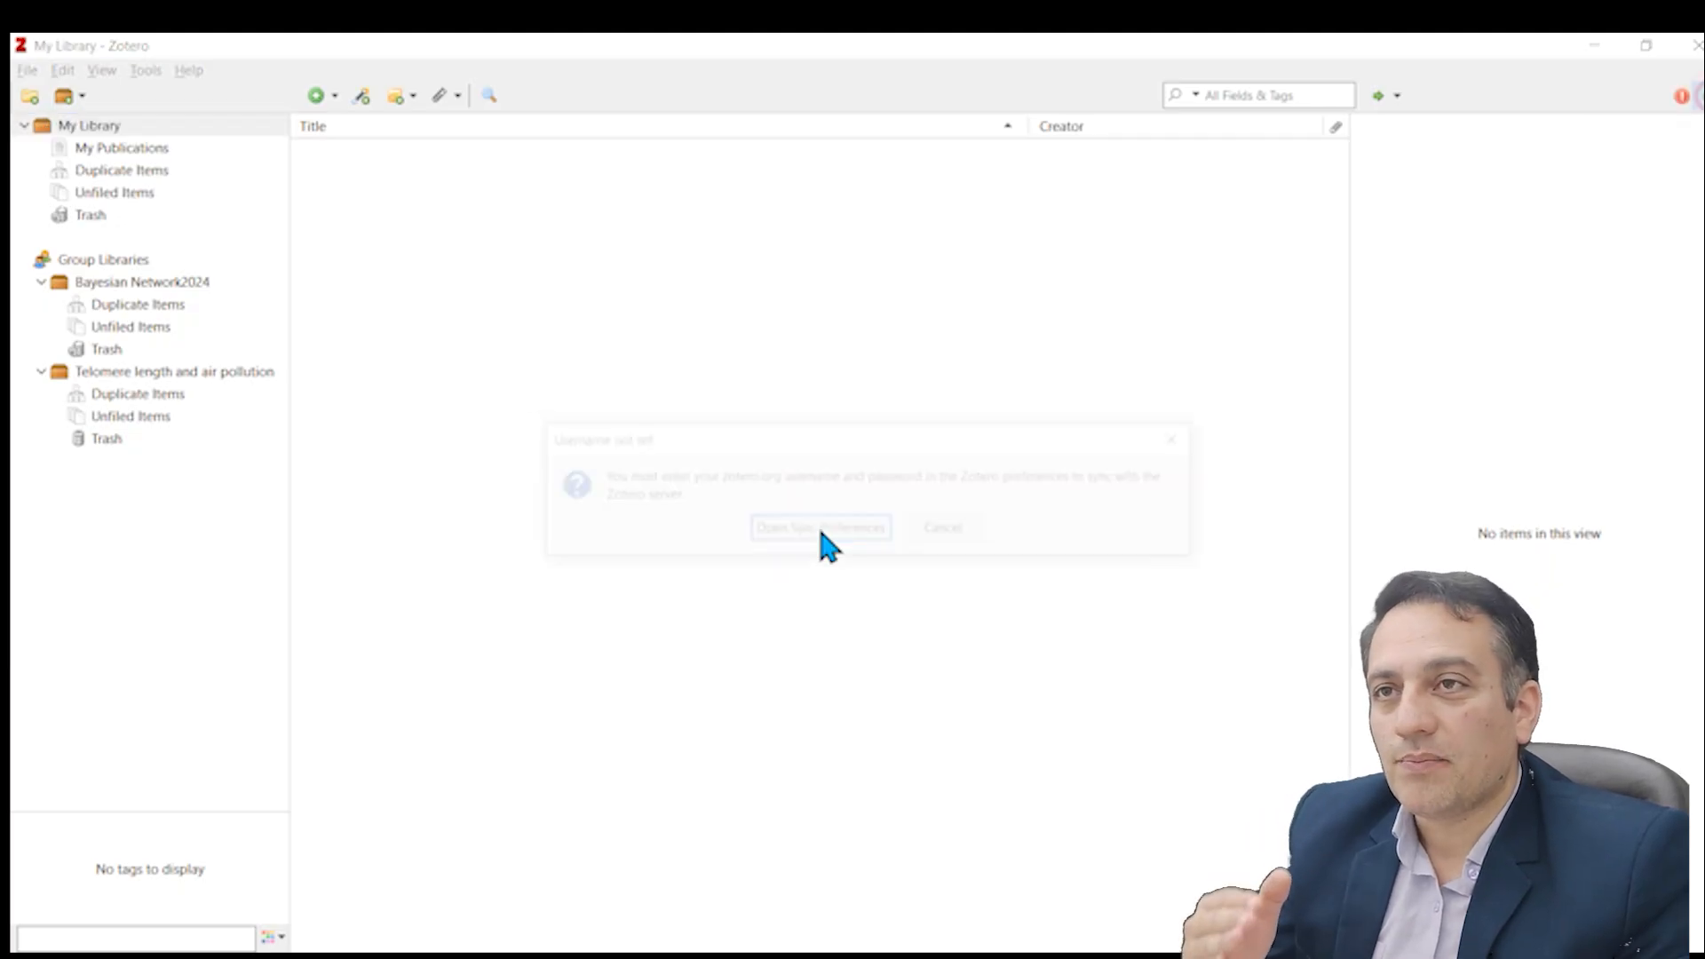
pyautogui.click(820, 531)
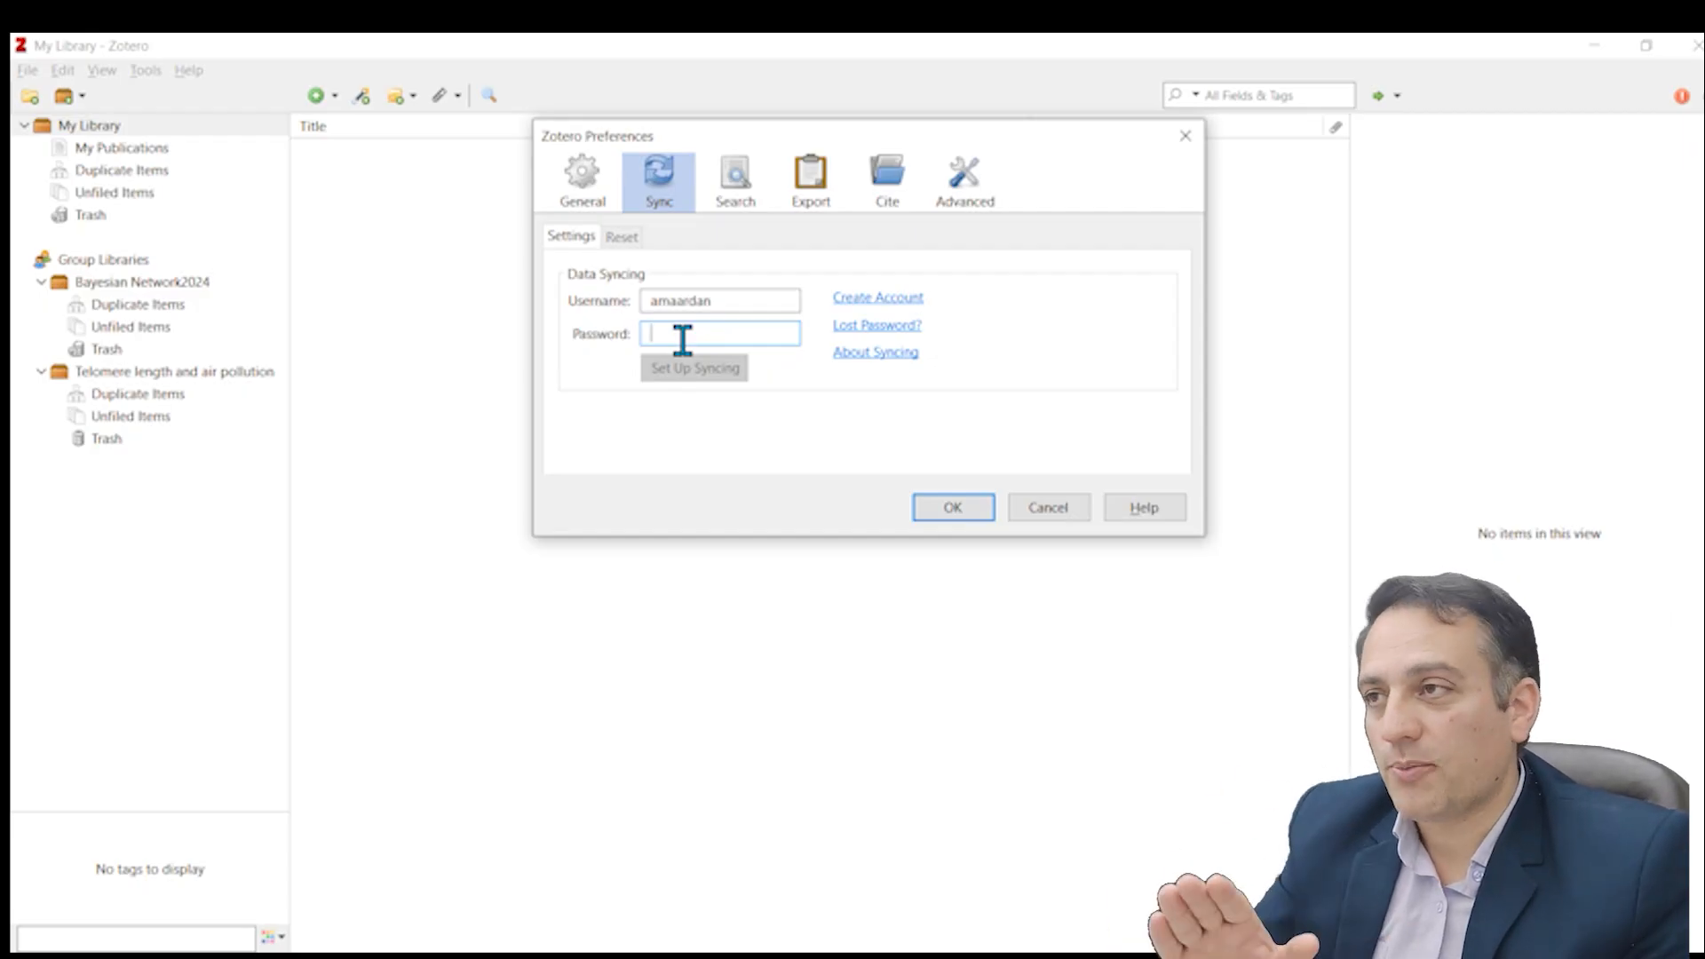
pyautogui.write('••••••••••••••')
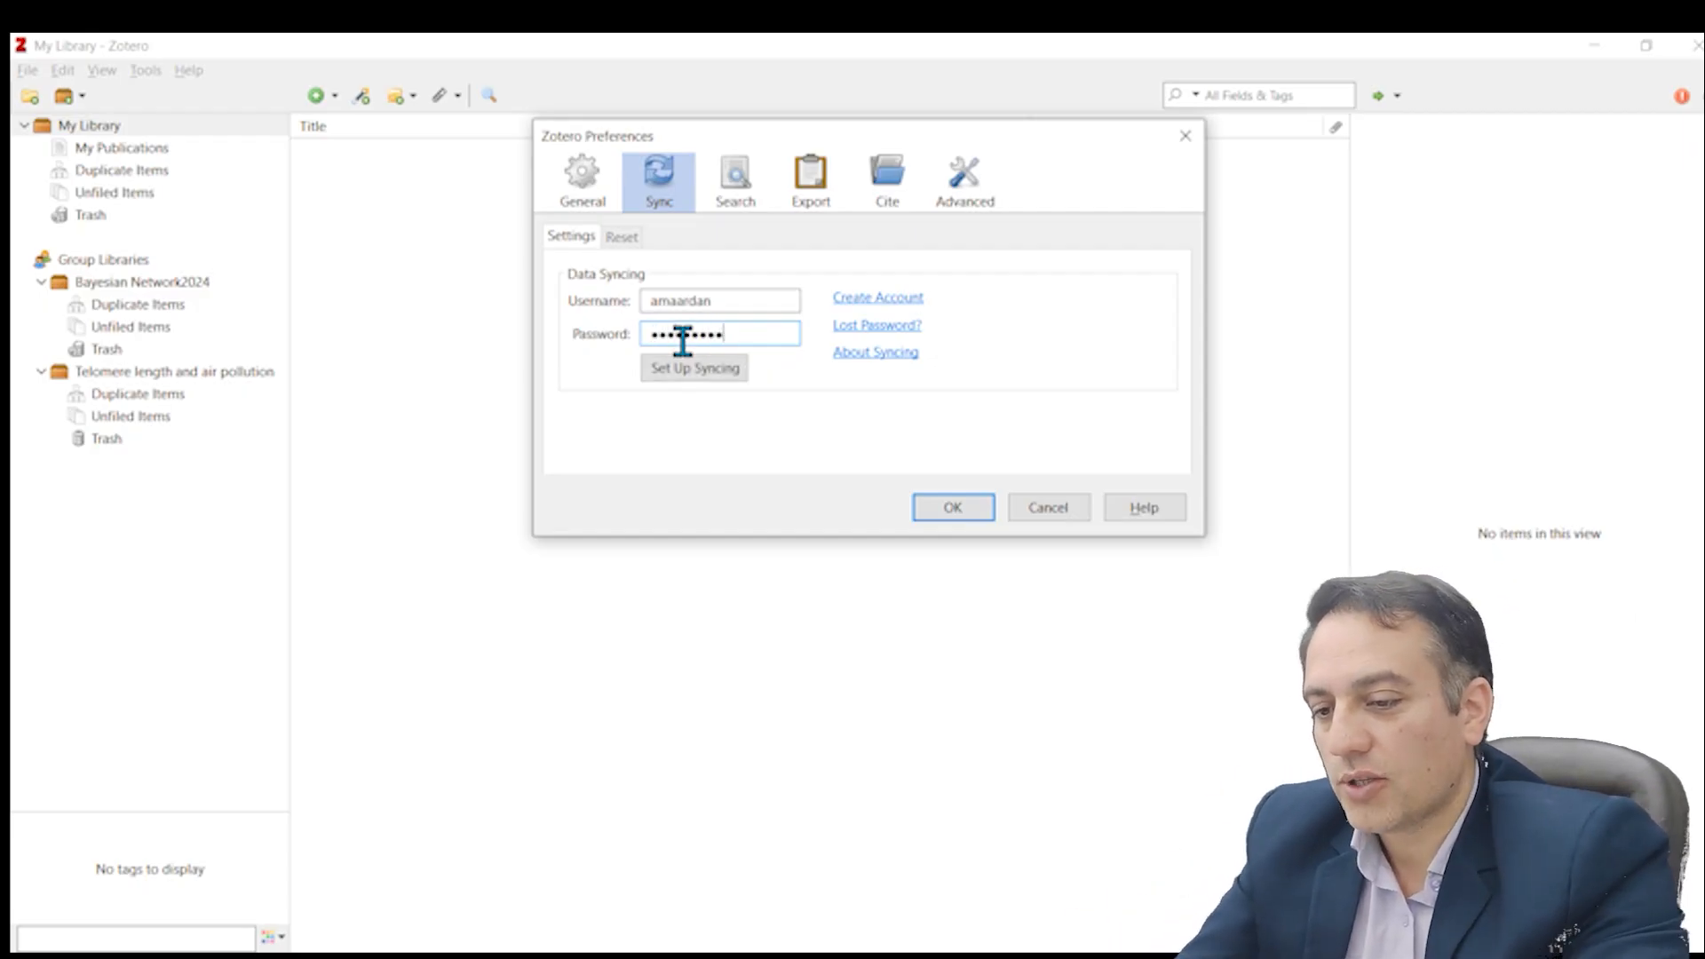
pyautogui.click(716, 370)
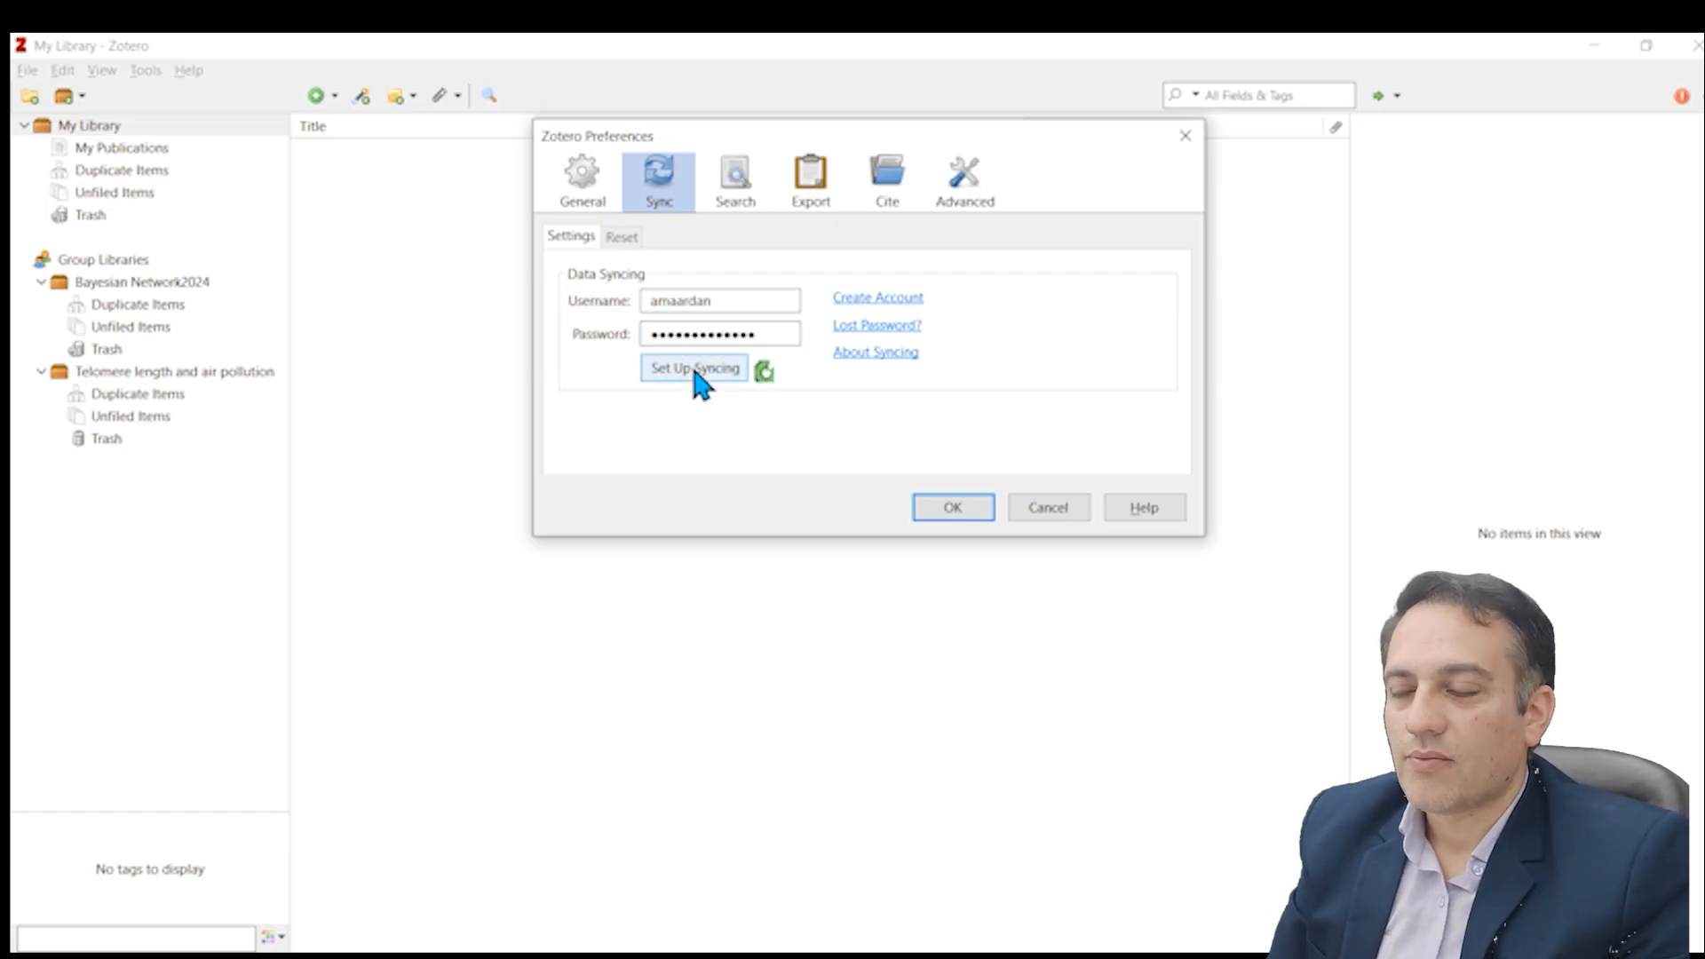
pyautogui.click(957, 506)
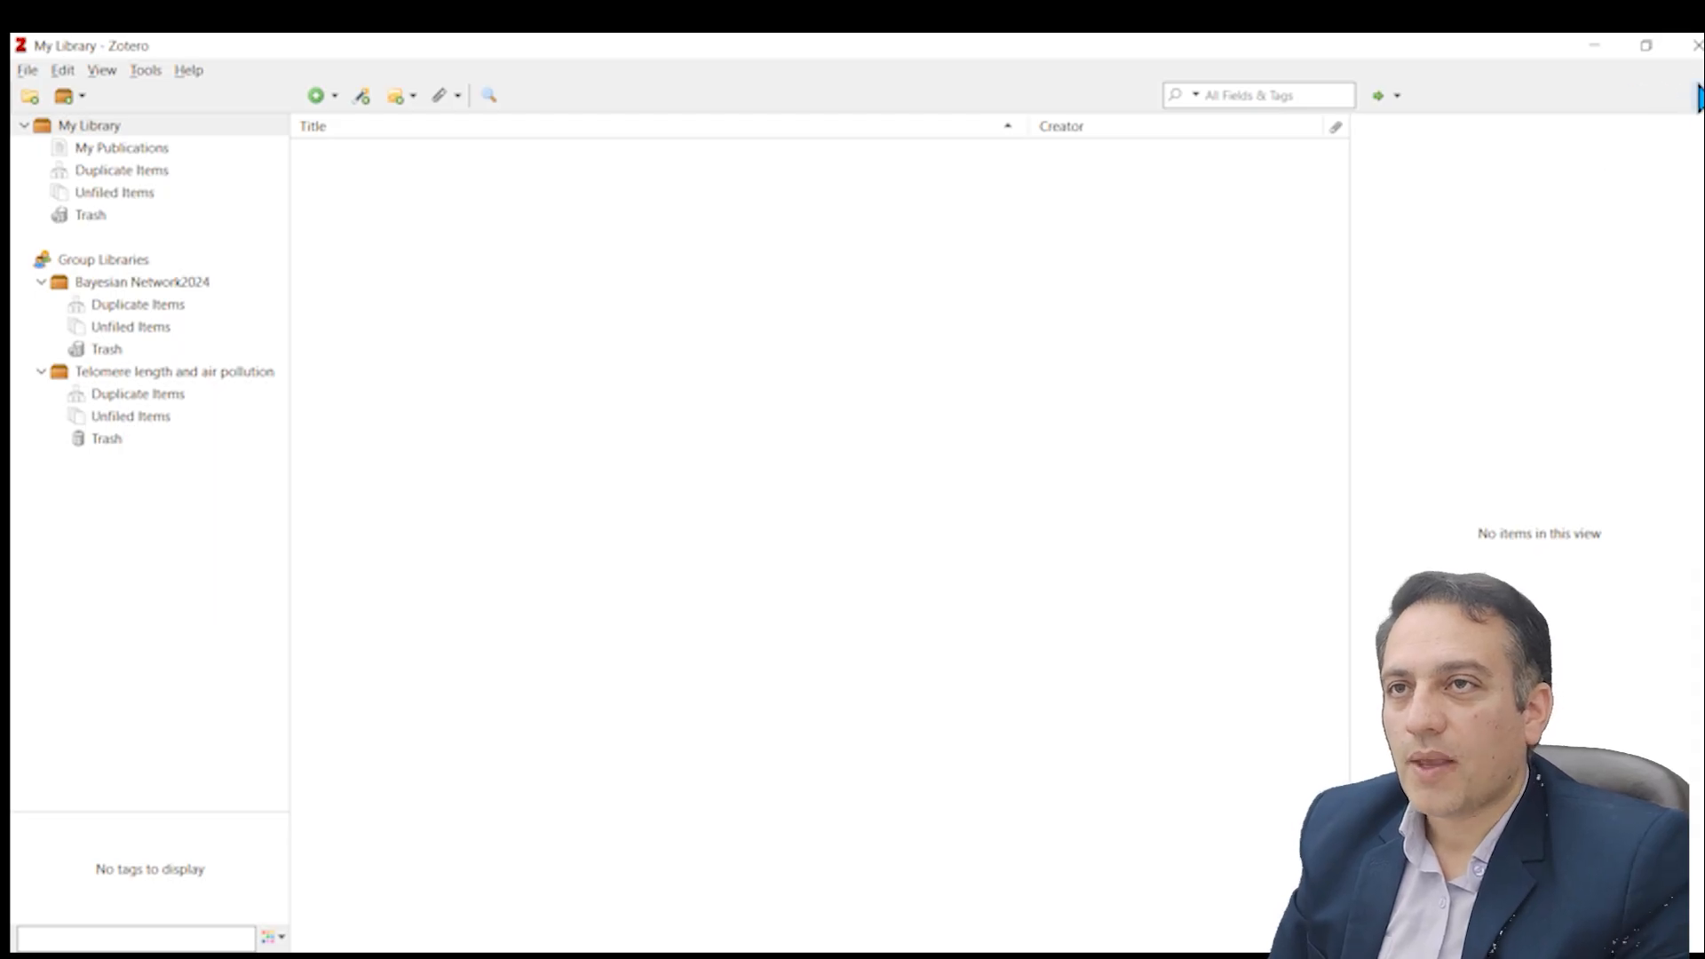
# Step: Copy the title of the article on nanoparticle-based cancer diagnosis and gene therapy from the PubMed results, and return to Zotero
pyautogui.click(1604, 46)
pyautogui.click(732, 56)
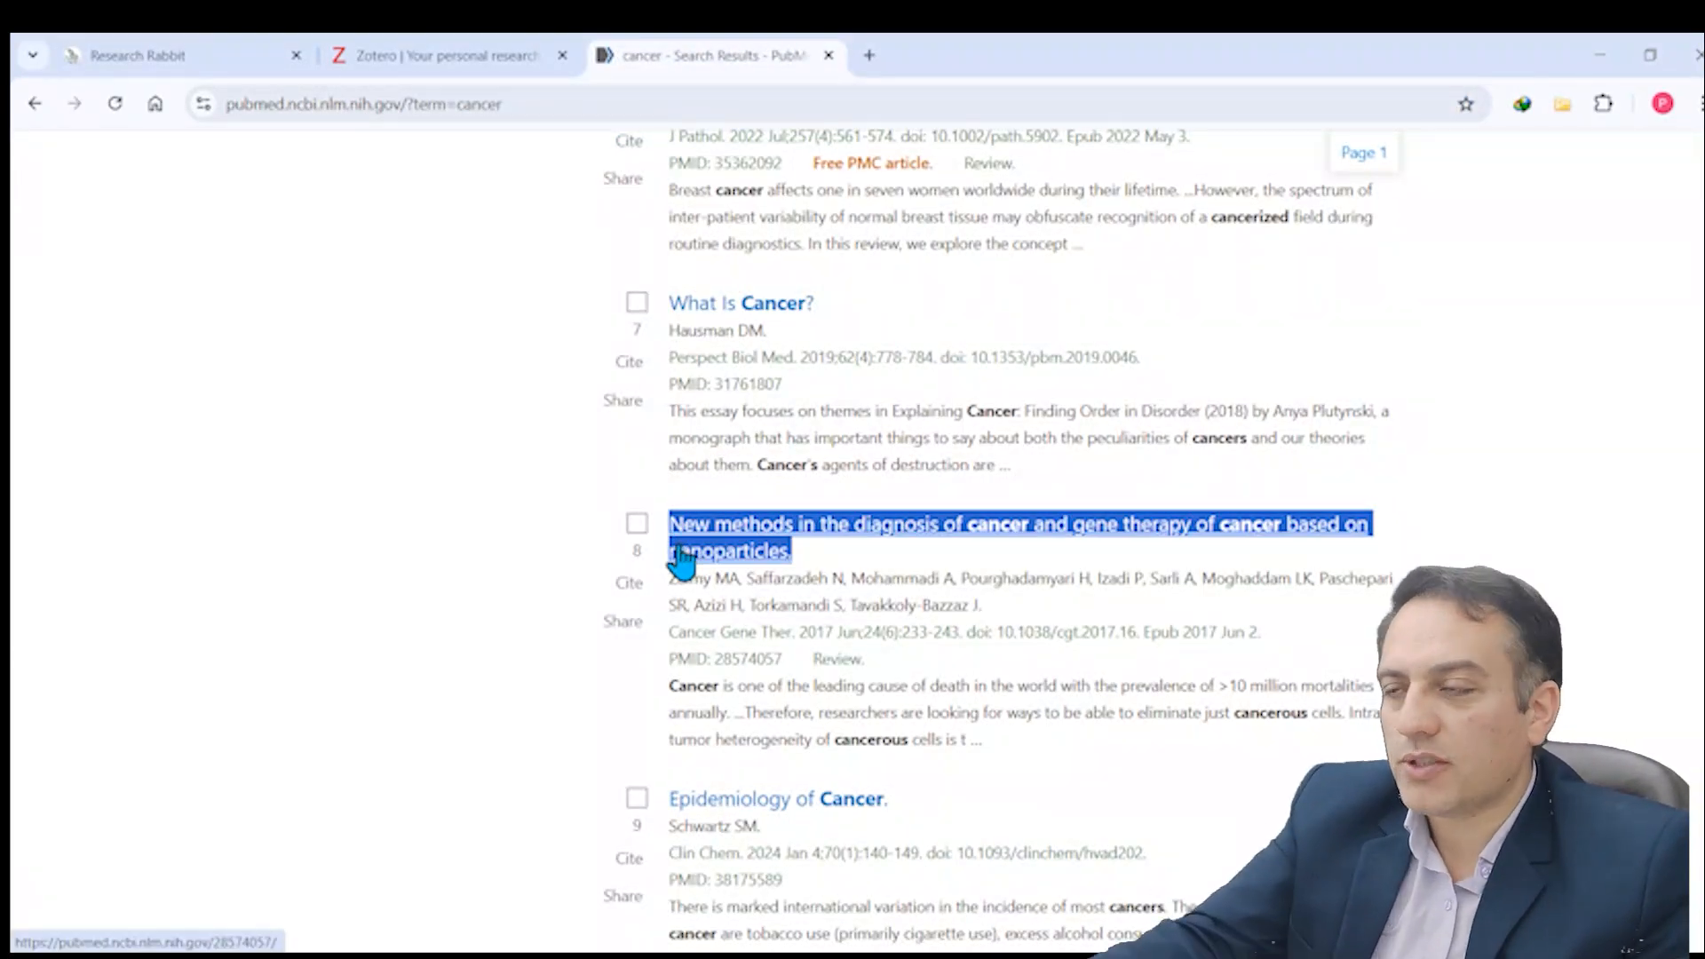
pyautogui.click(979, 956)
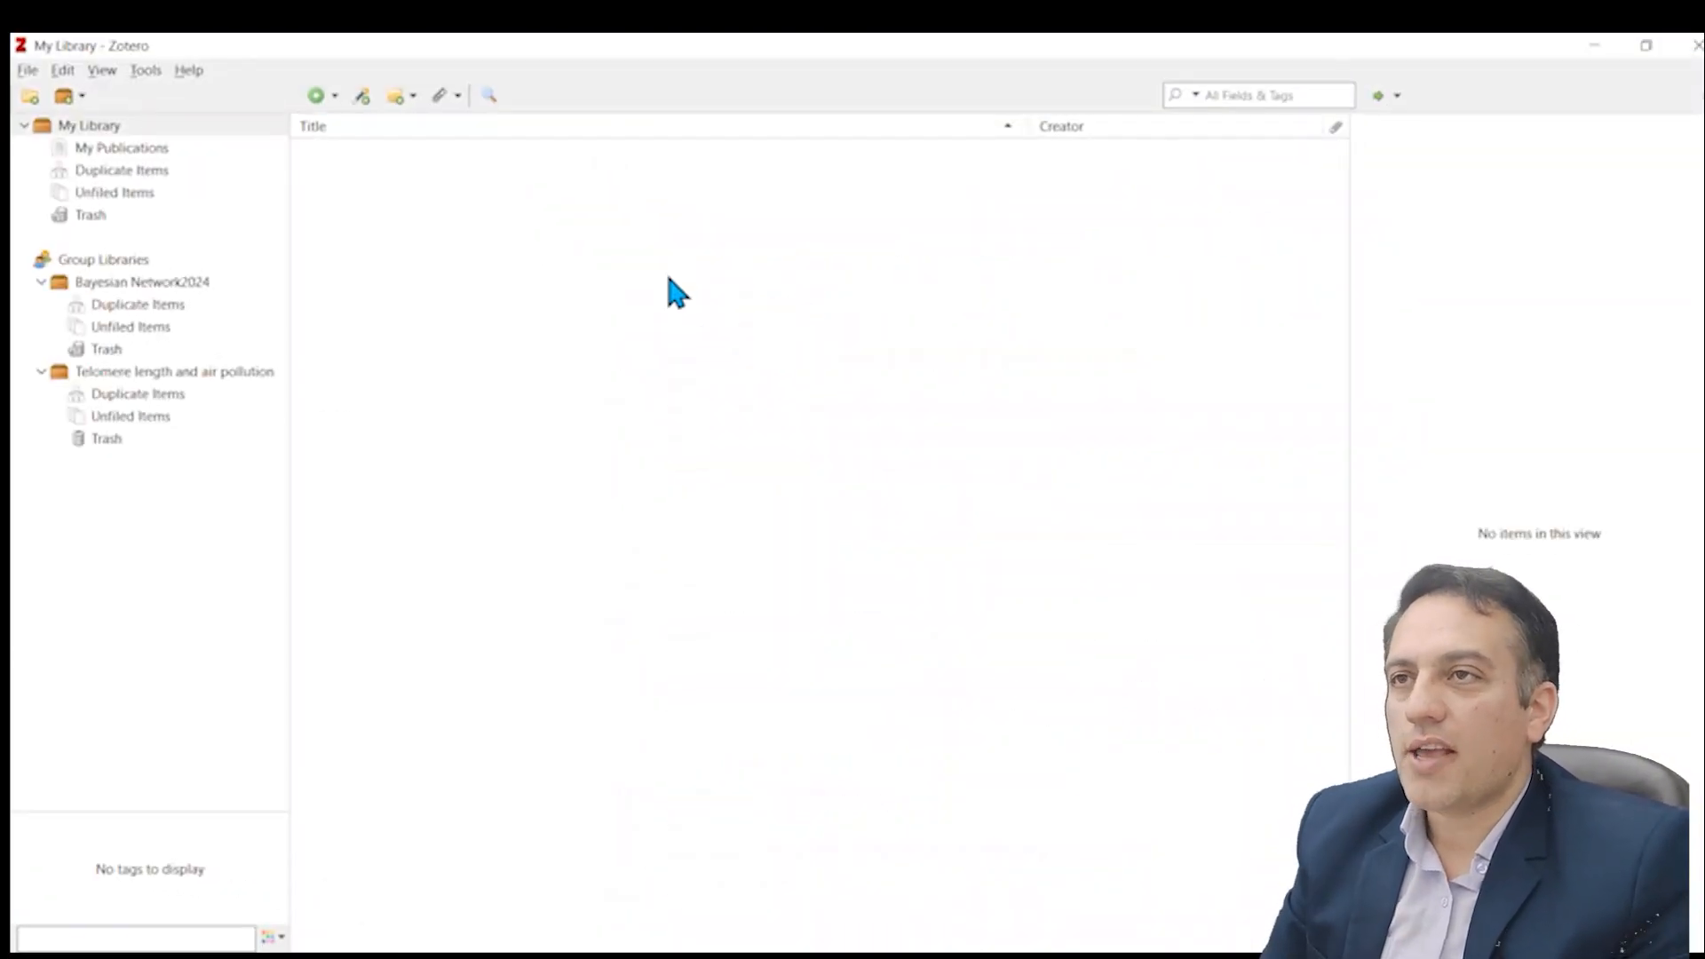
# Step: Create a collection named "New collection" in My Library
pyautogui.click(53, 125)
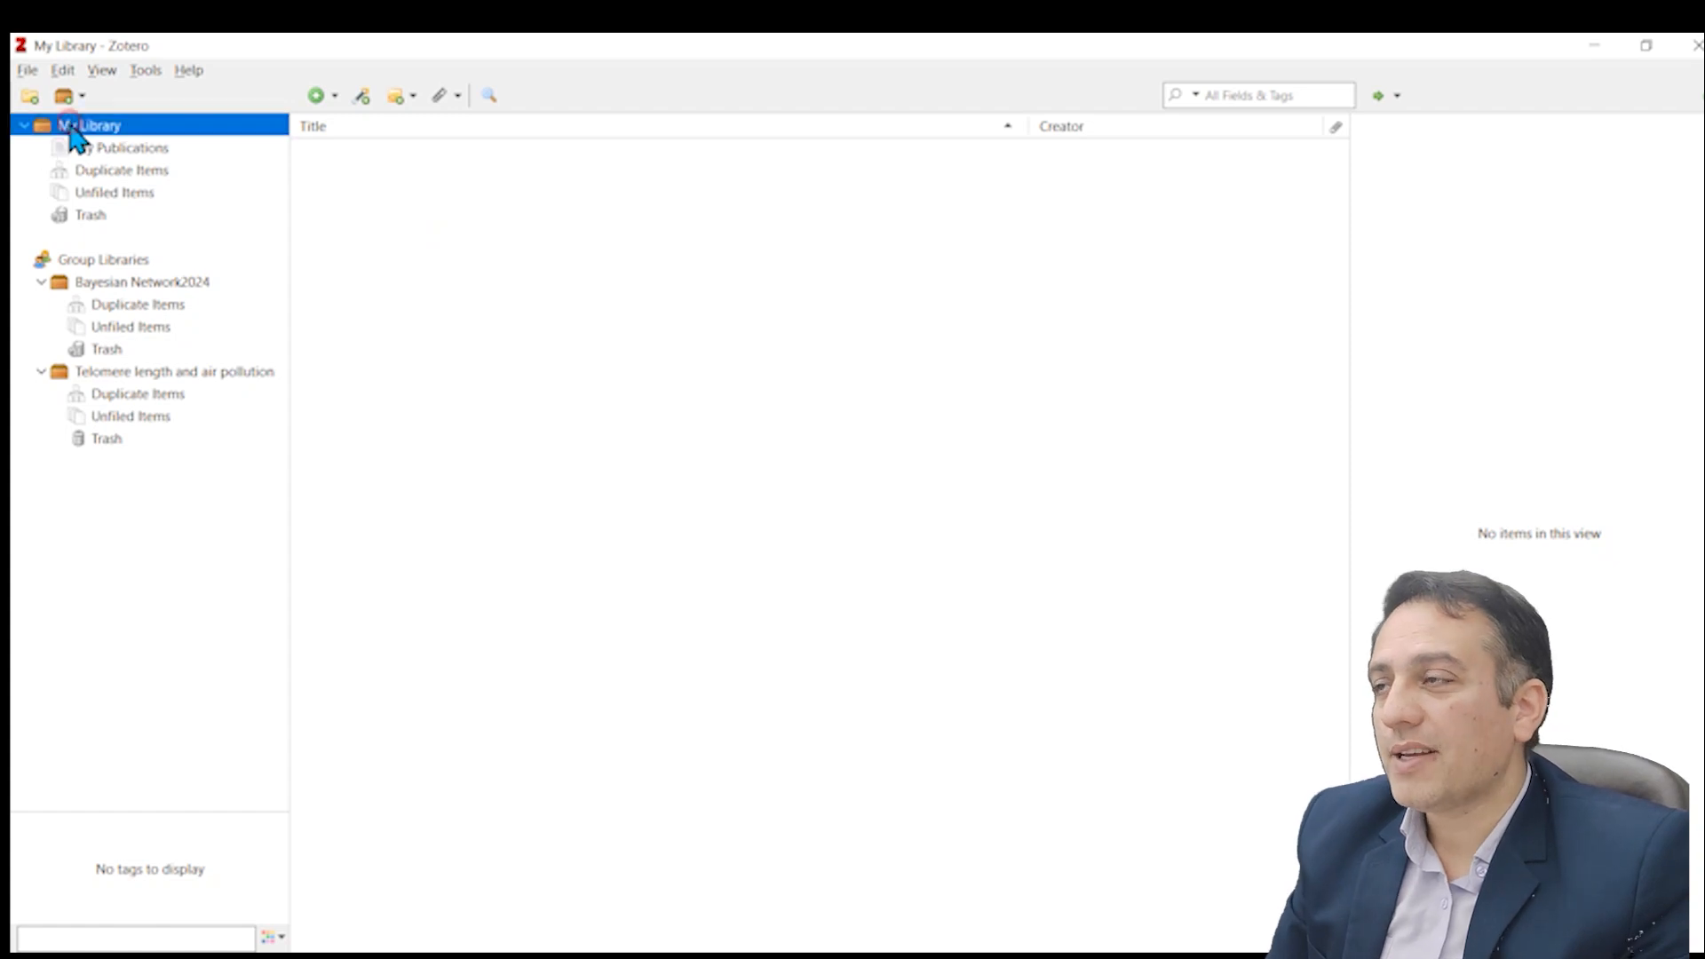
pyautogui.click(29, 95)
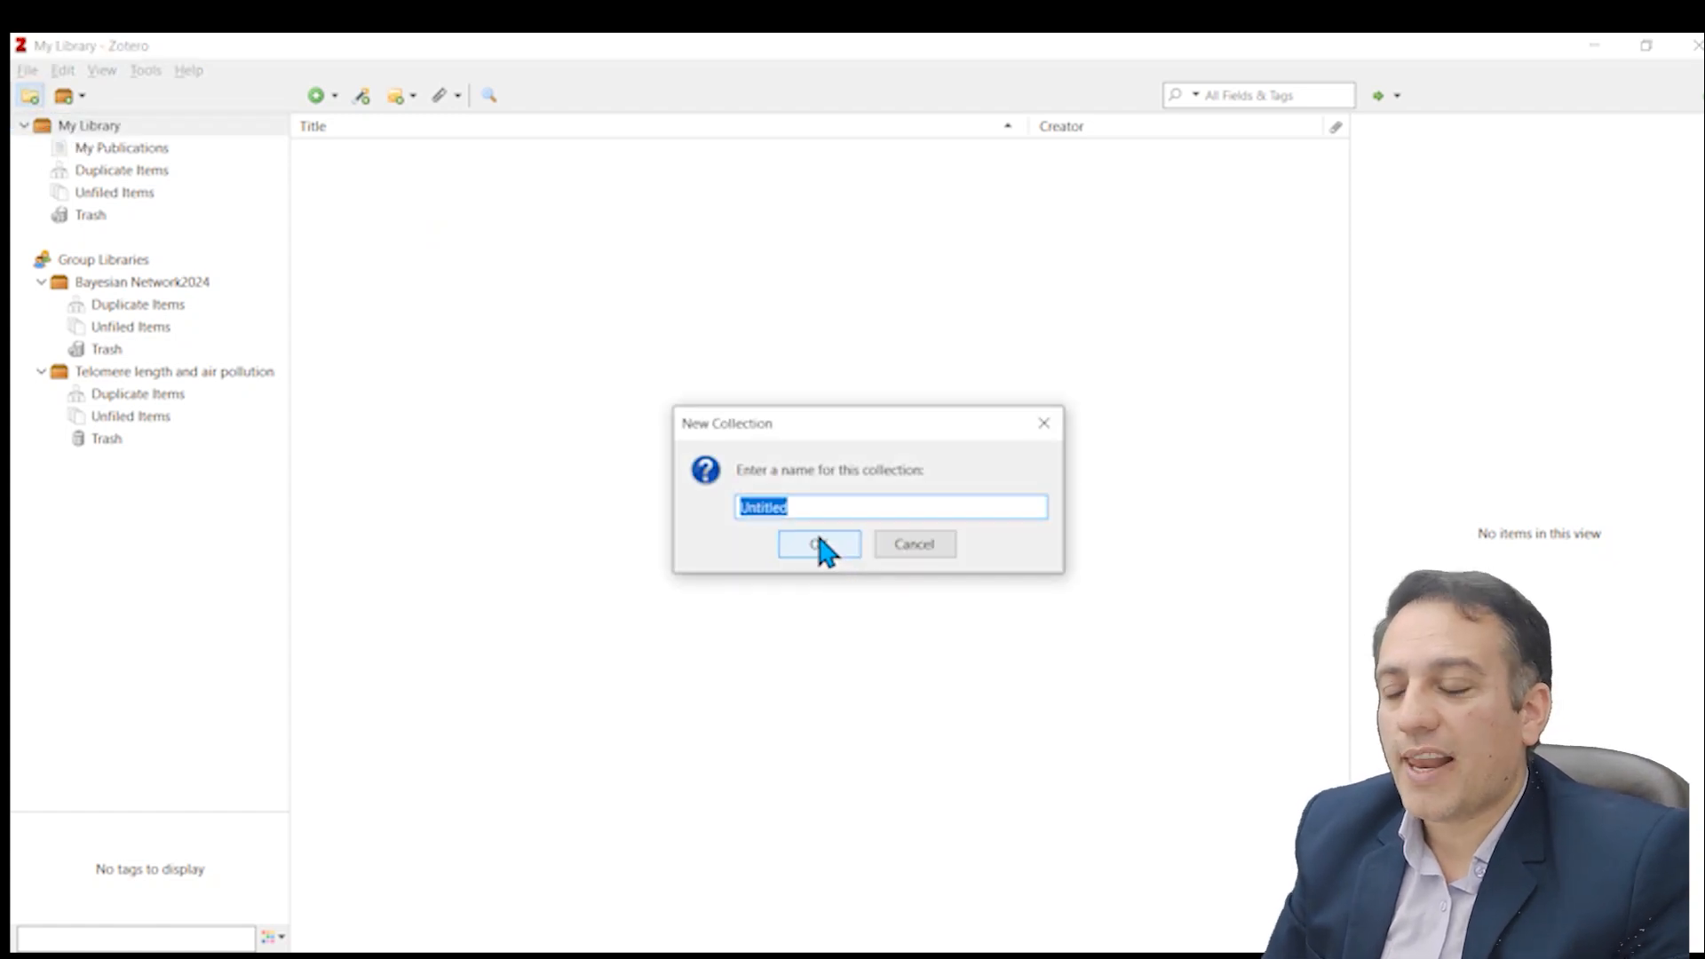
pyautogui.write('New collection')
pyautogui.click(819, 538)
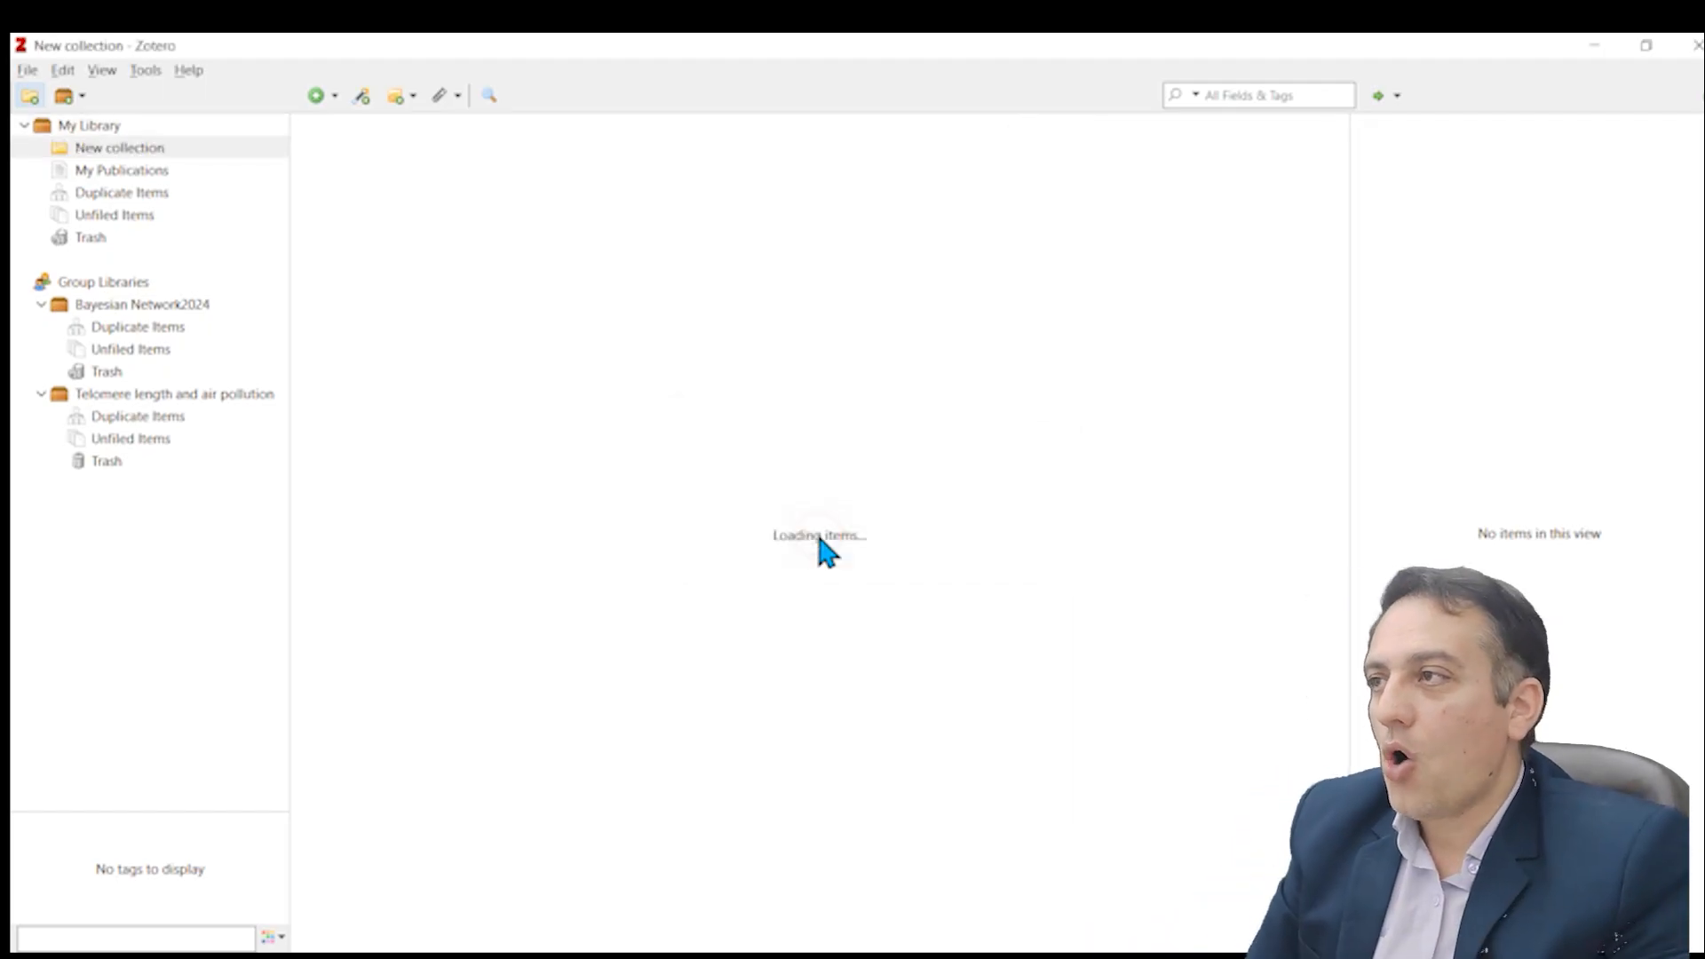
# Step: Add a journal article to New collection with the title "New methods in the diagnosis of cancer and gene therapy of cancer based on nanoparticles."
pyautogui.click(80, 151)
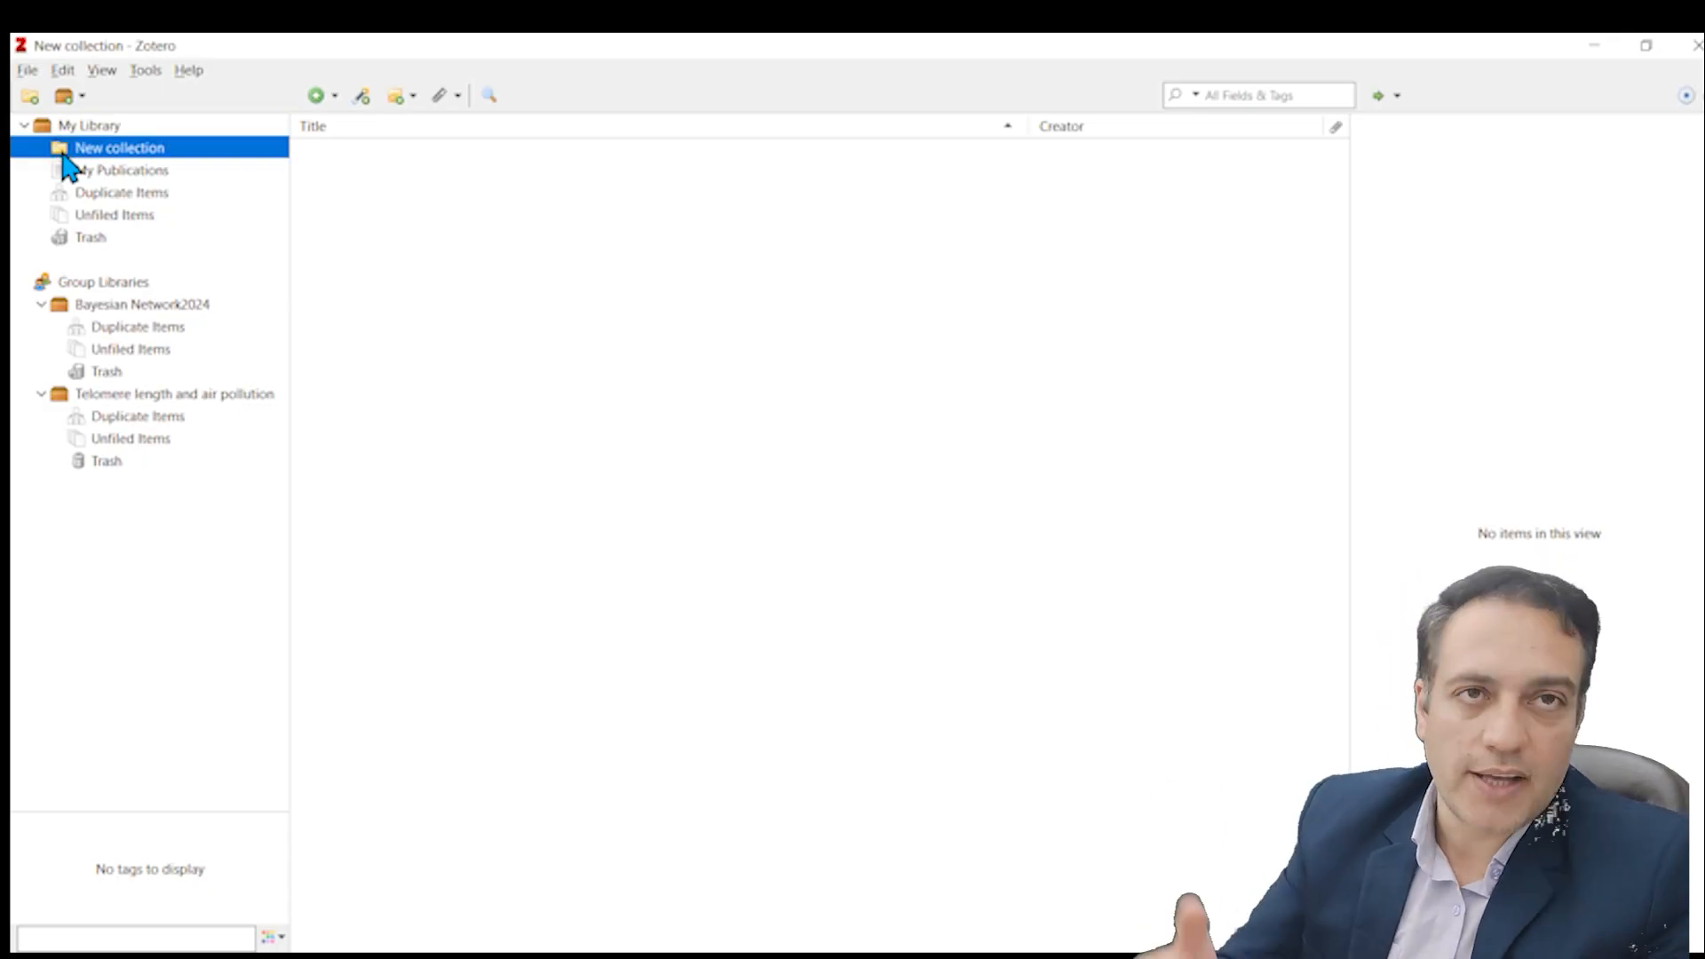
pyautogui.click(317, 96)
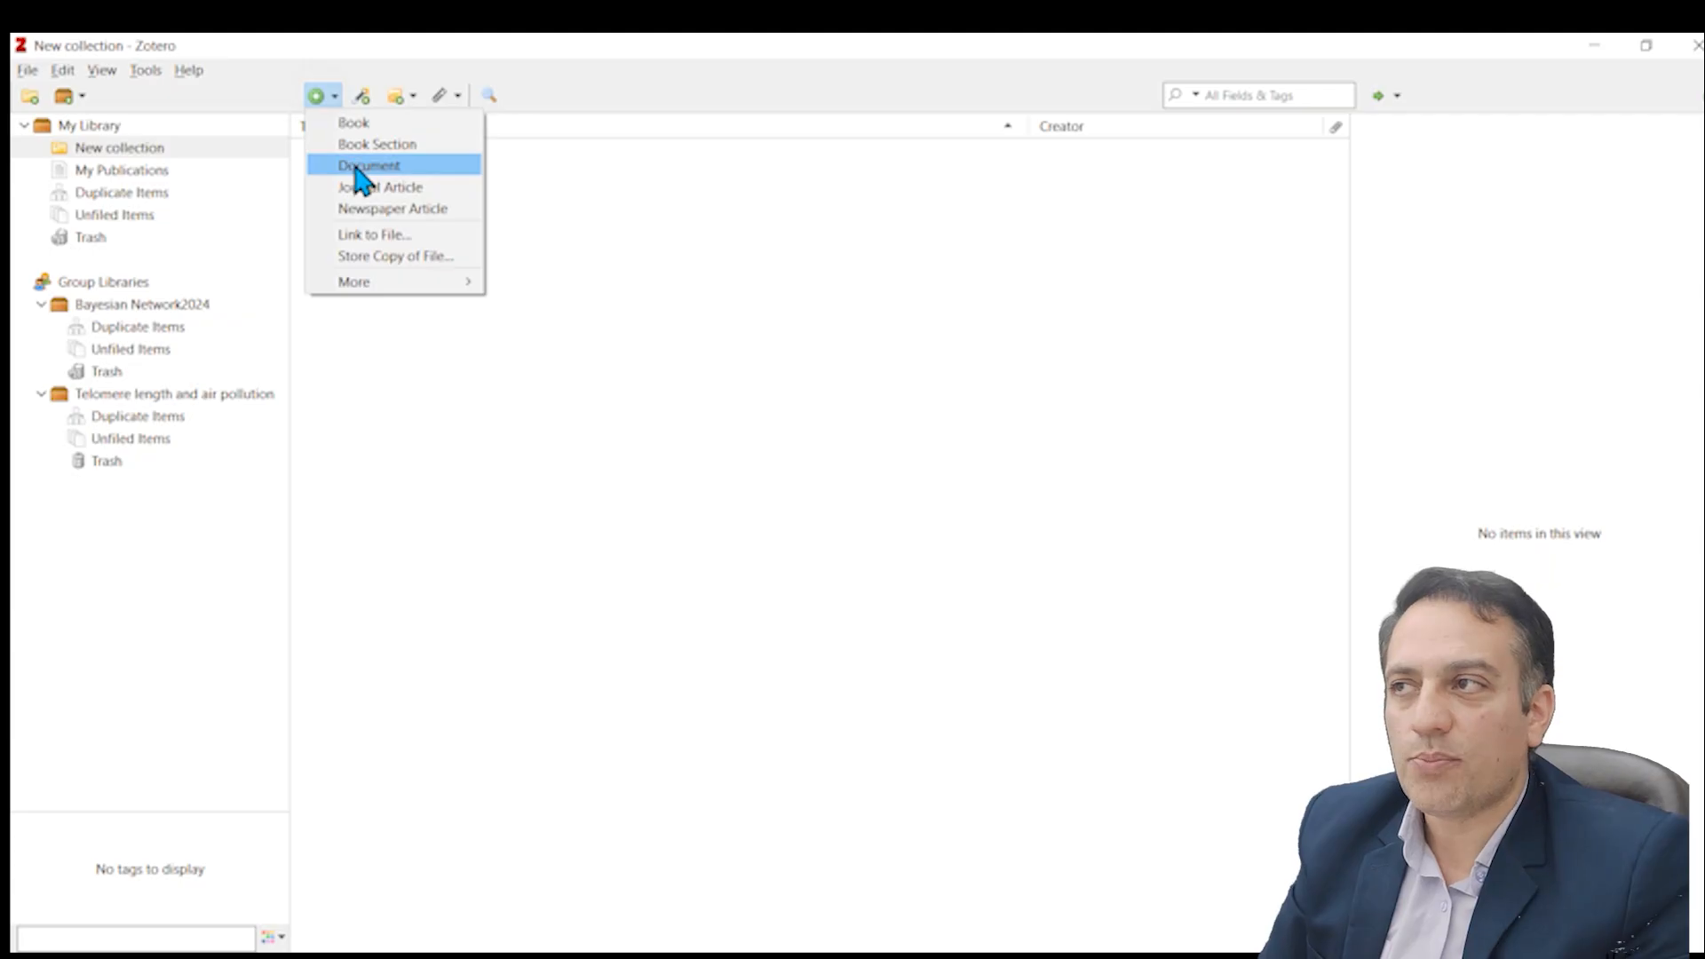
pyautogui.click(380, 186)
pyautogui.write('New methods in the diagnosis of cancer and gene therapy of cancer based on nanoparticles.')
pyautogui.press('Return')
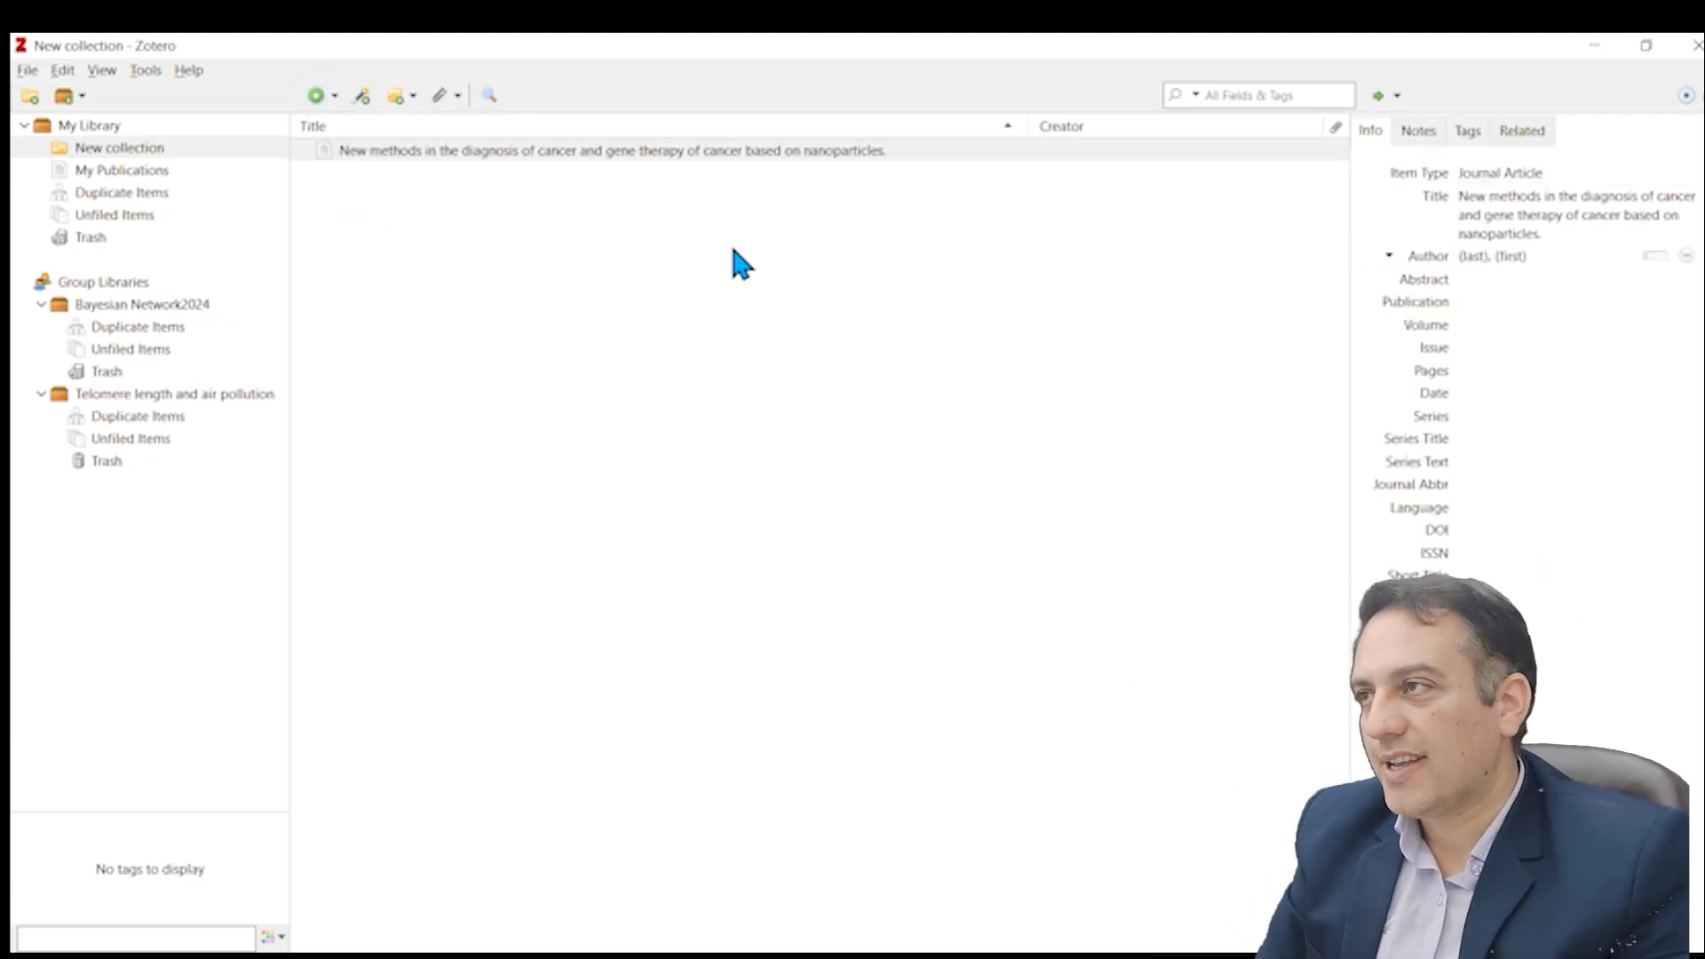
pyautogui.click(74, 152)
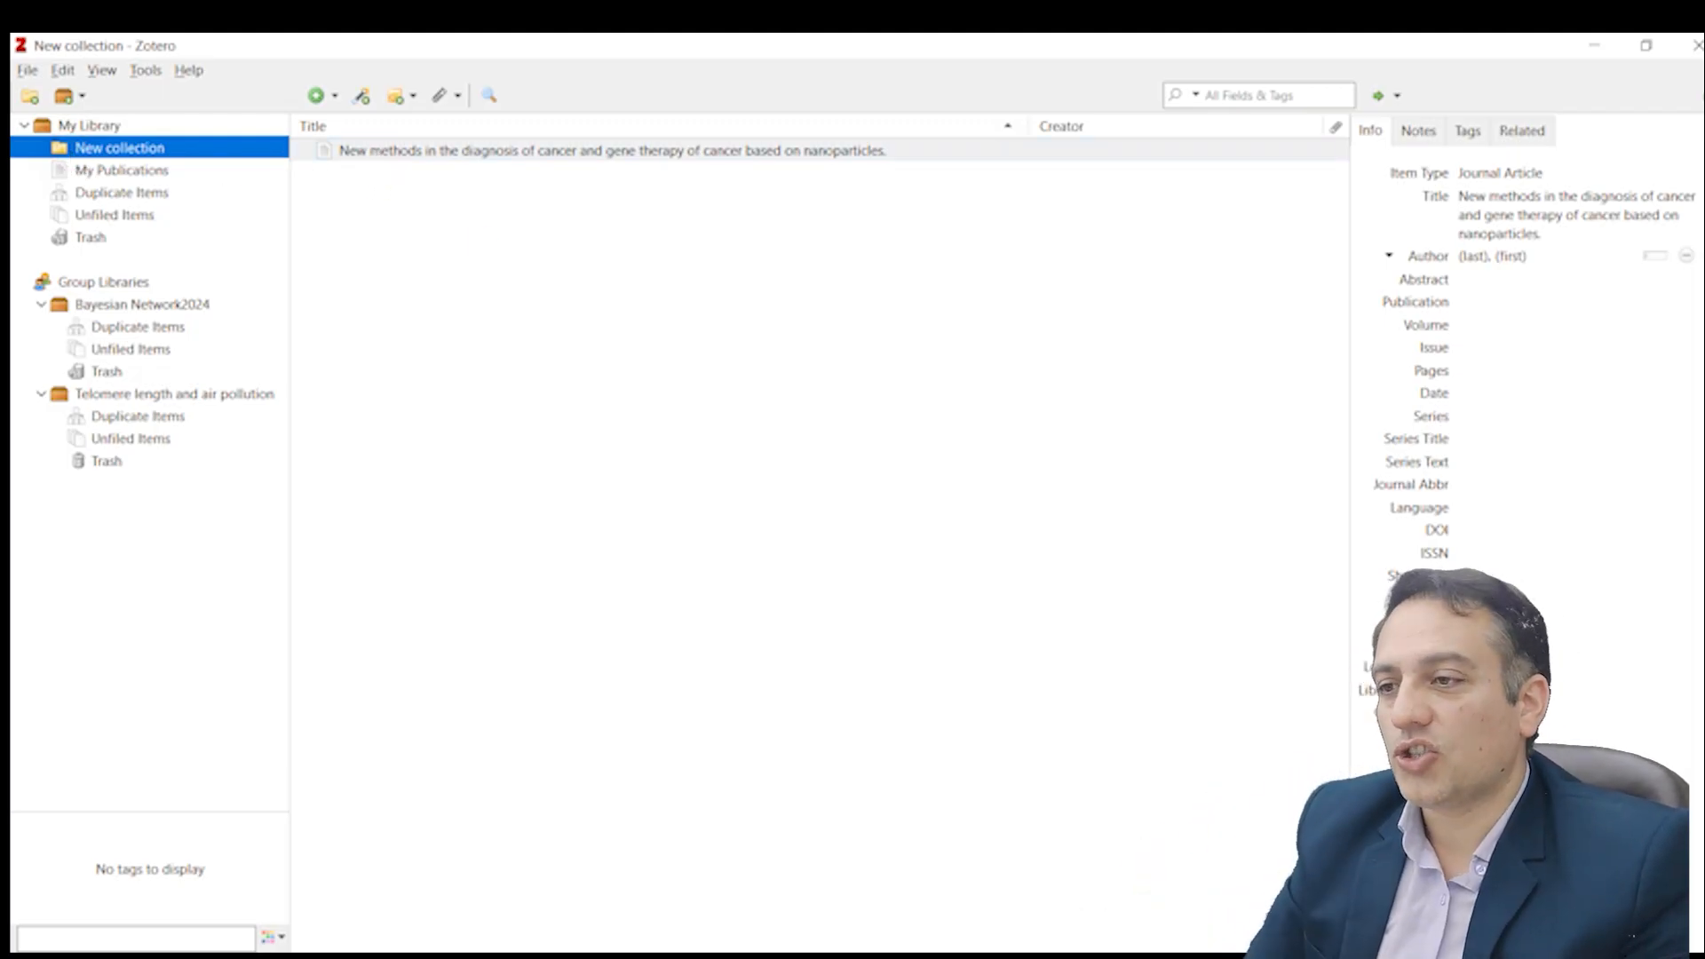
# Step: Switch to Research Rabbit in the browser and open the list of Zotero collections available to import, checking for New collection
pyautogui.hotkey('alt', 'Tab')
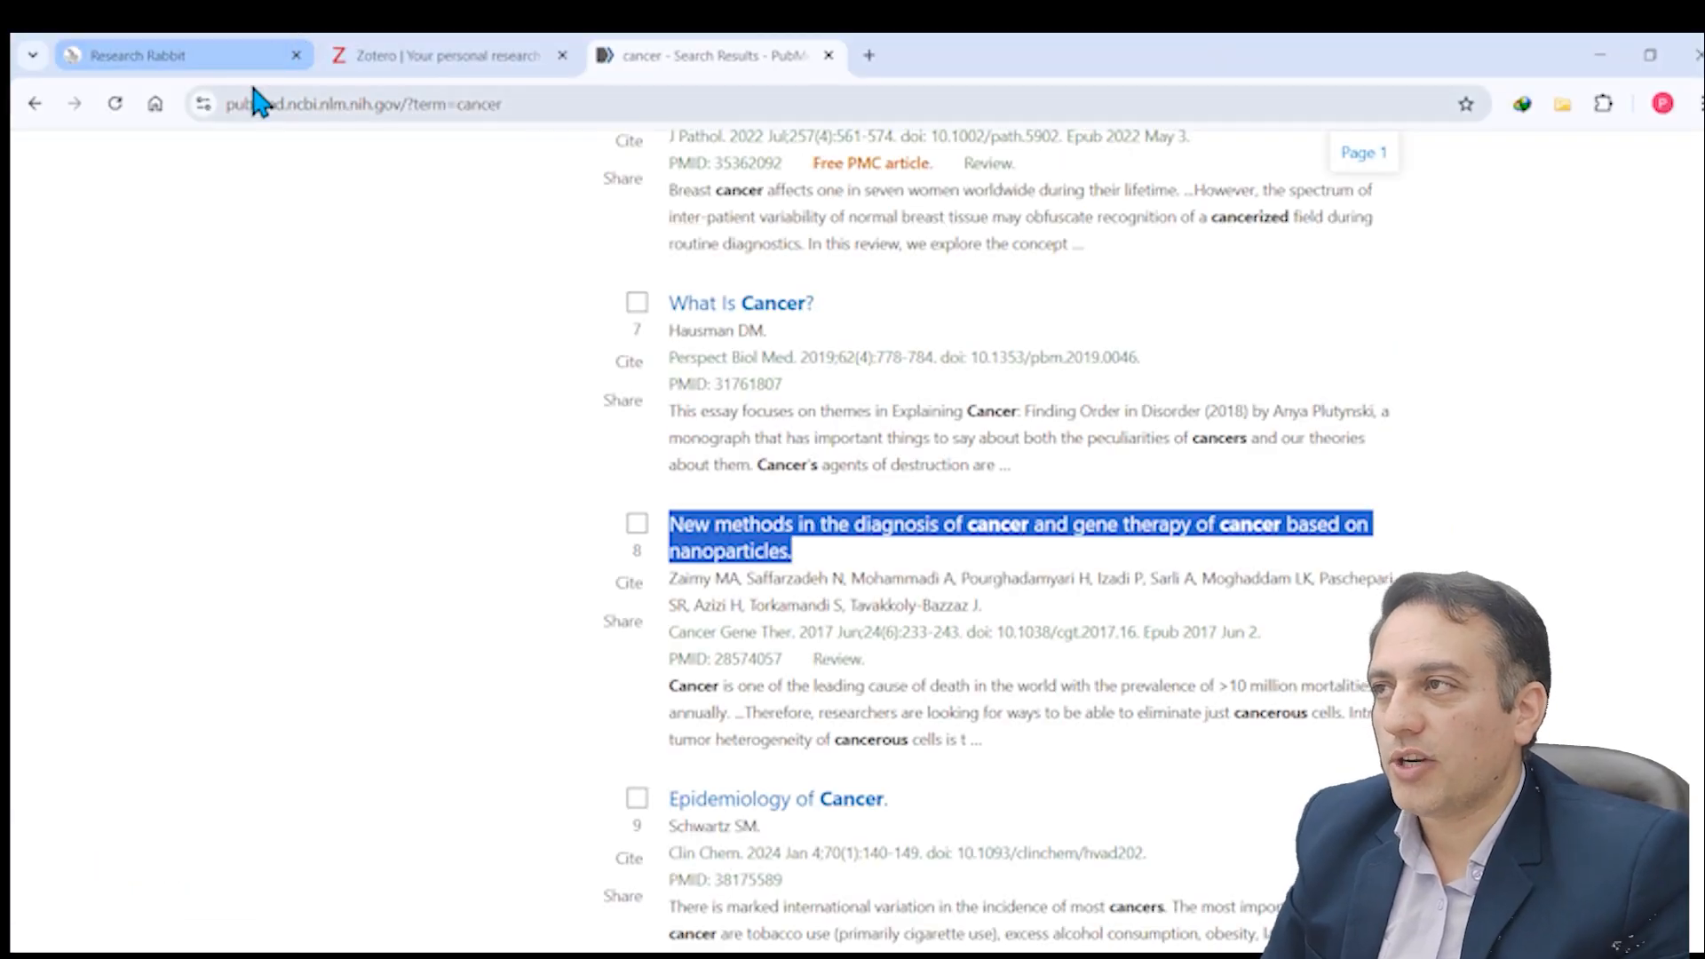
pyautogui.click(228, 57)
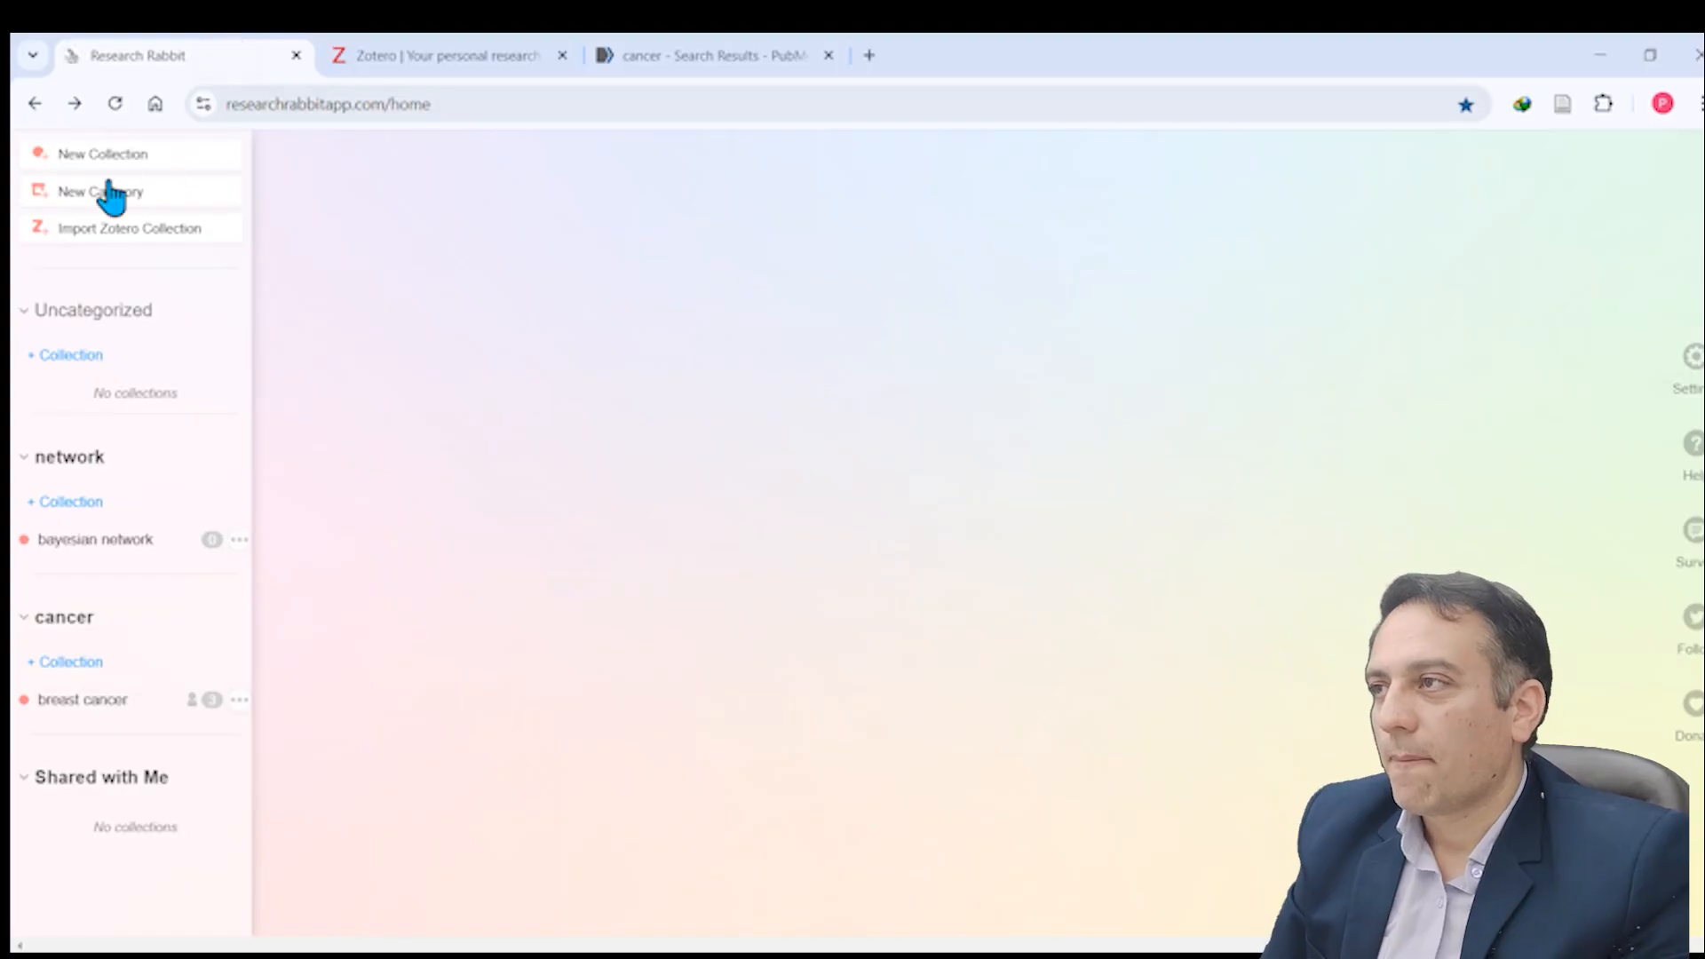
pyautogui.click(113, 231)
pyautogui.click(113, 231)
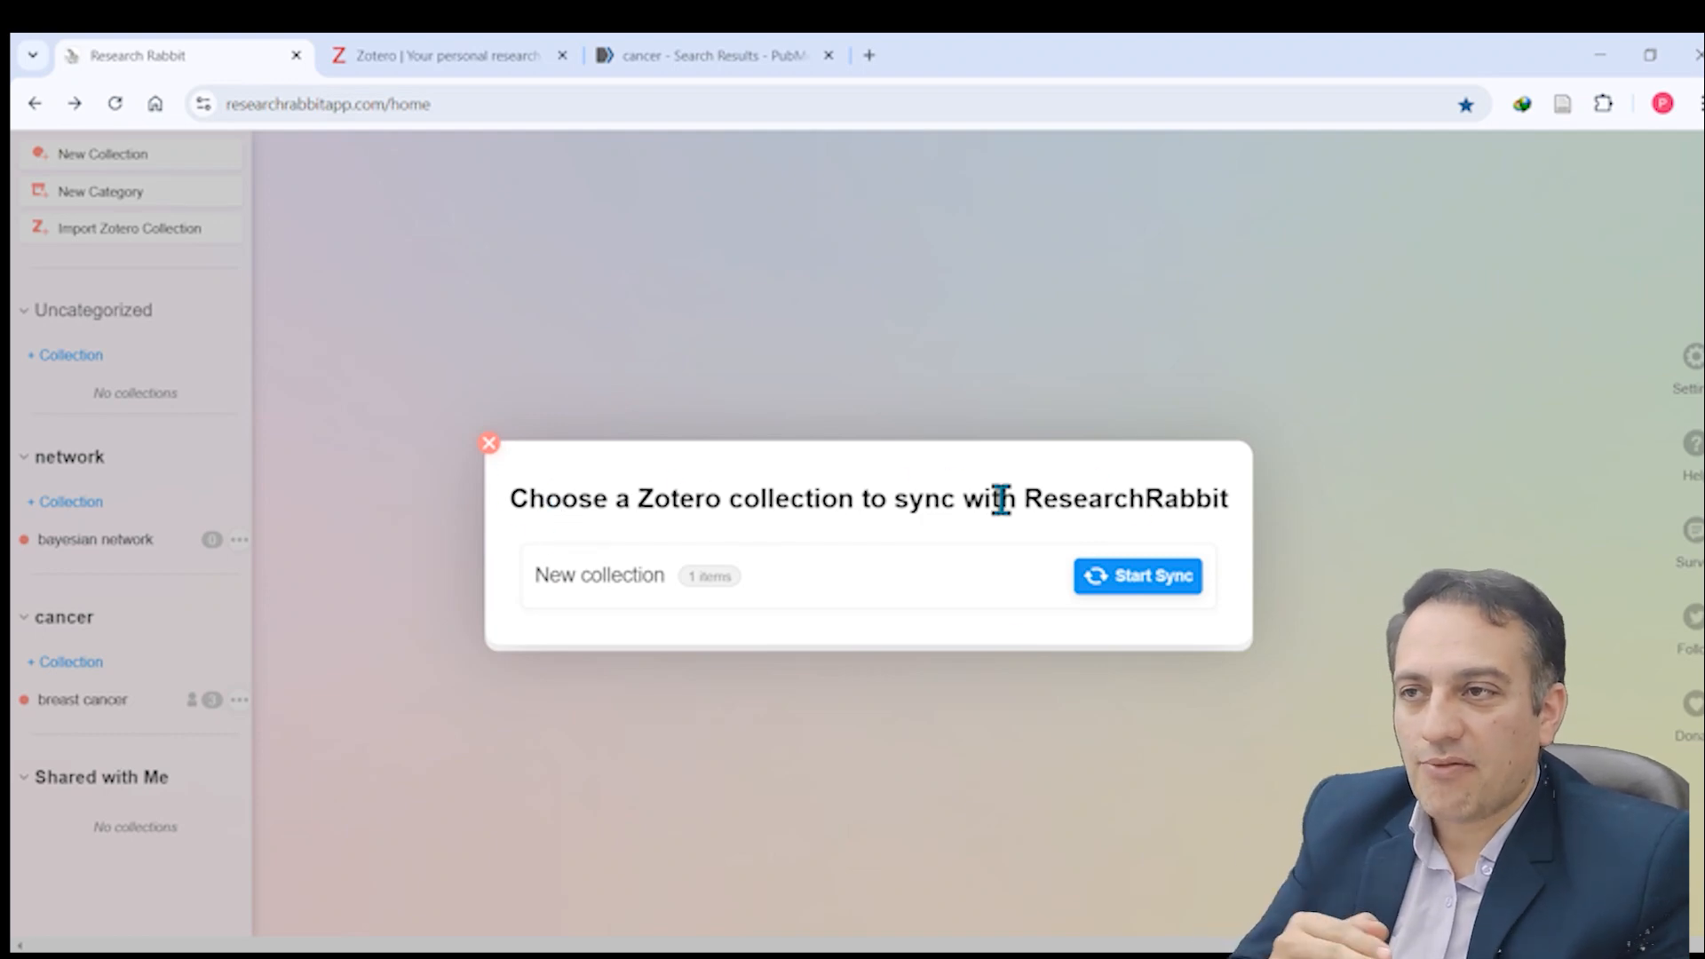
pyautogui.moveTo(536, 575); pyautogui.dragTo(666, 576)
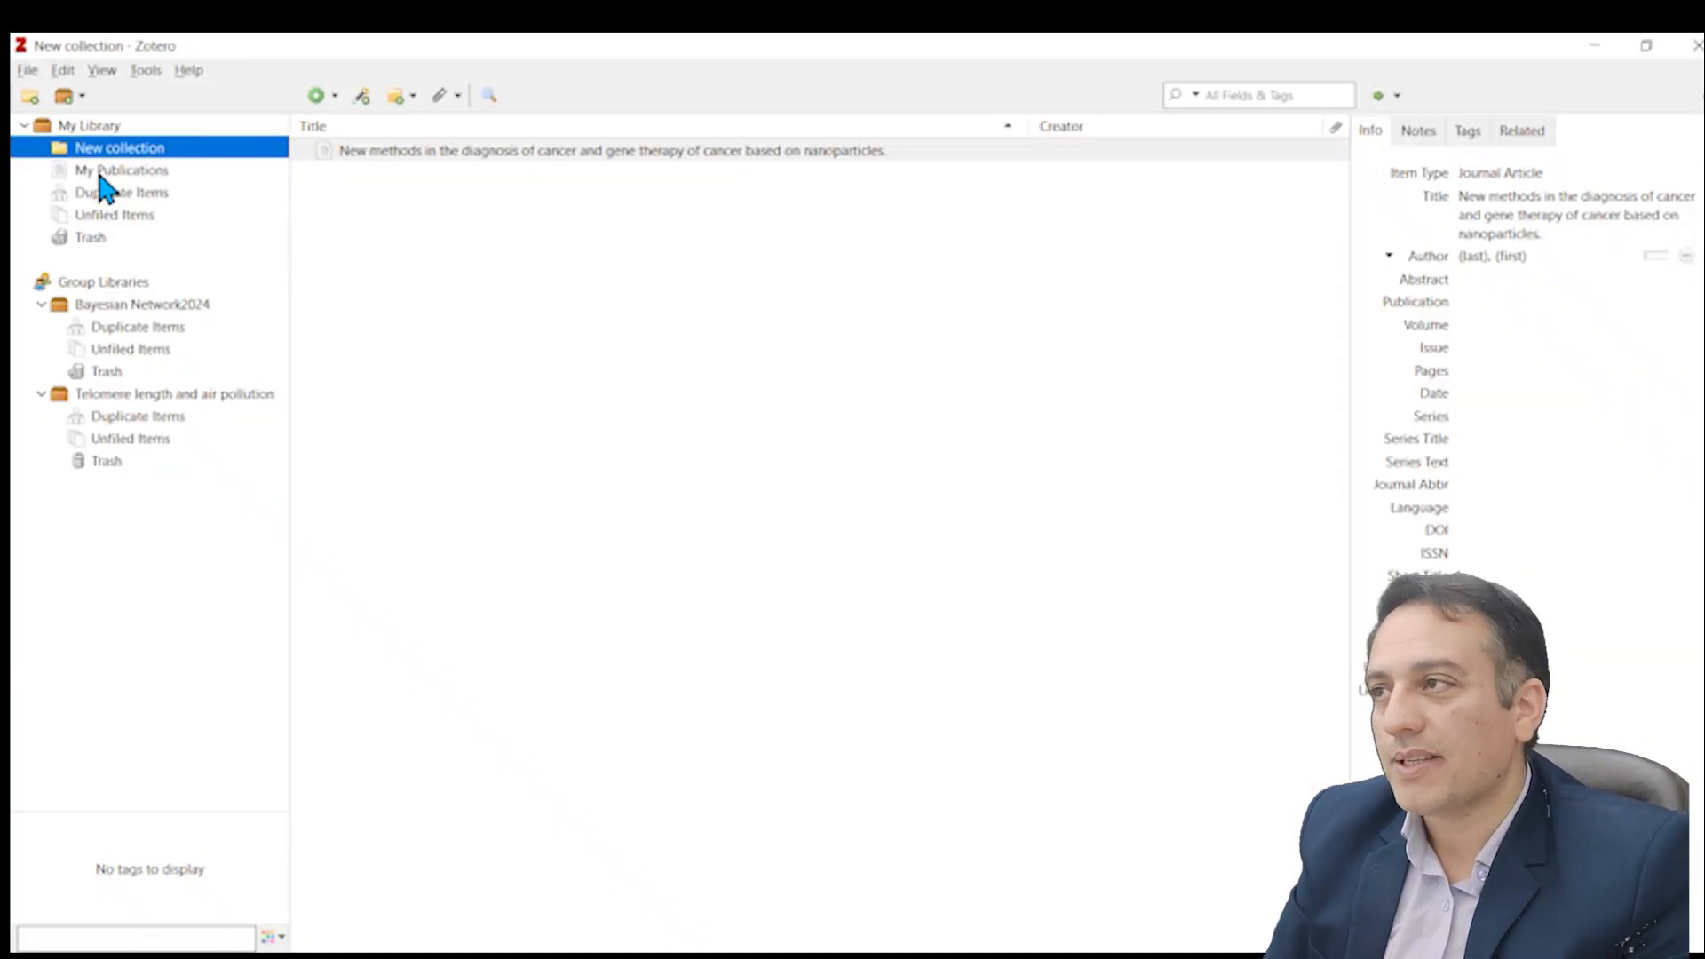
pyautogui.click(897, 957)
# Step: Start syncing the Zotero collection "New collection" into a Research Rabbit collection named BC20
pyautogui.click(1137, 584)
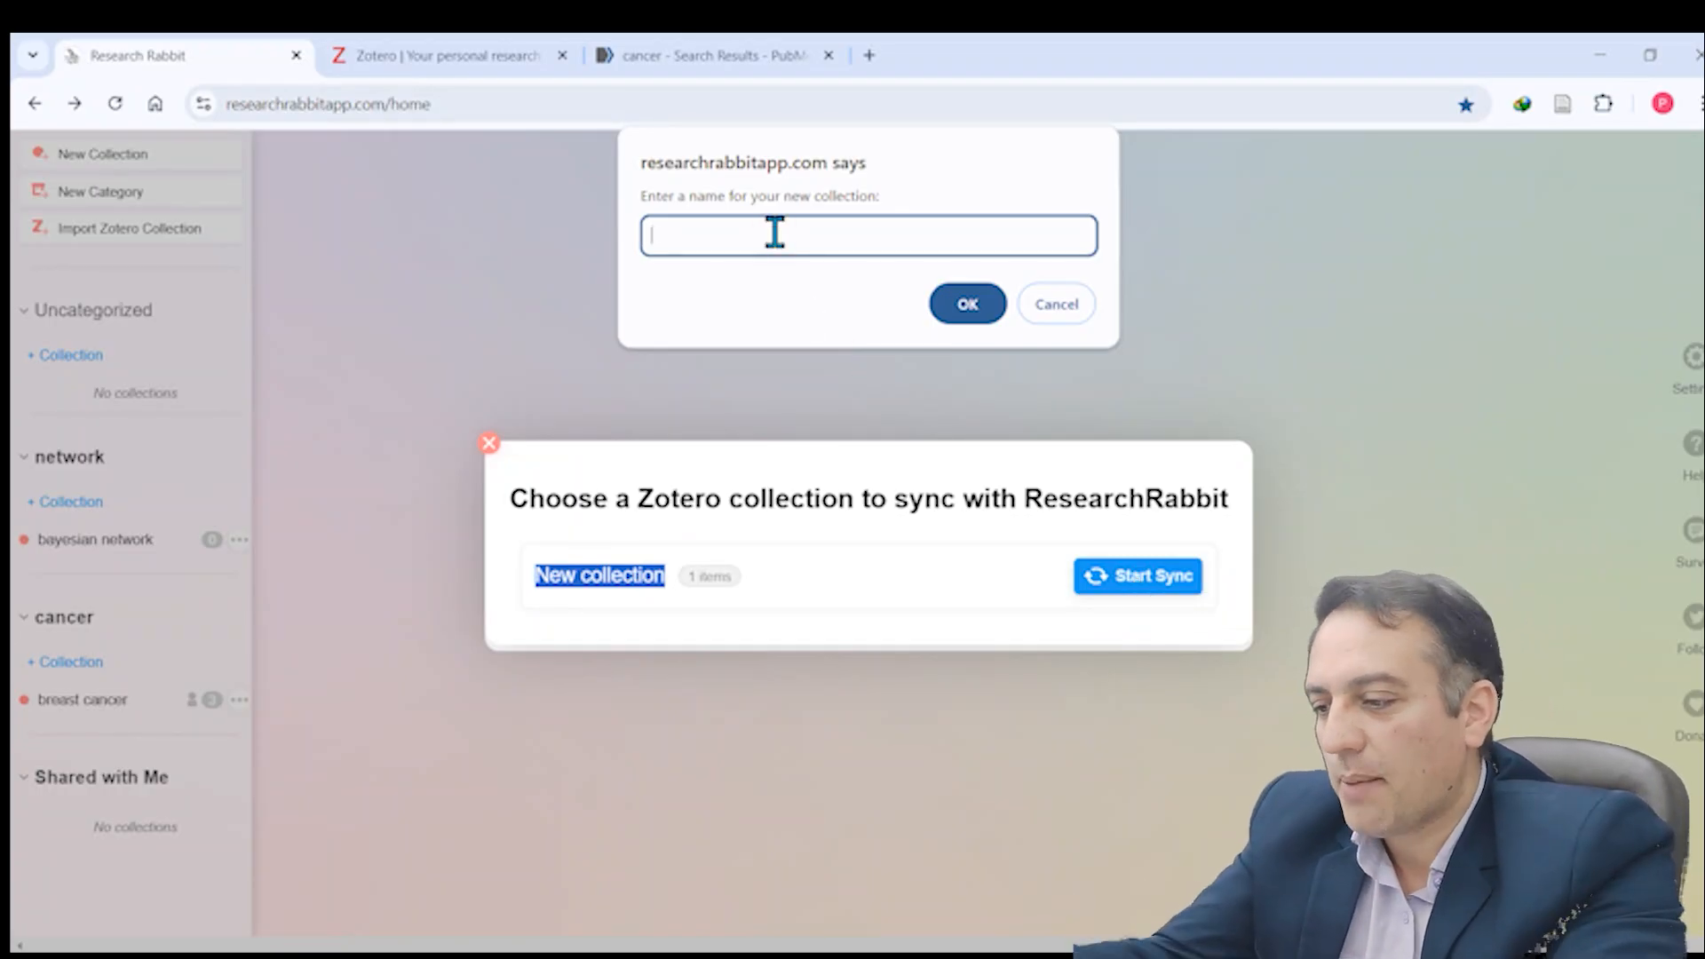
pyautogui.write('BC')
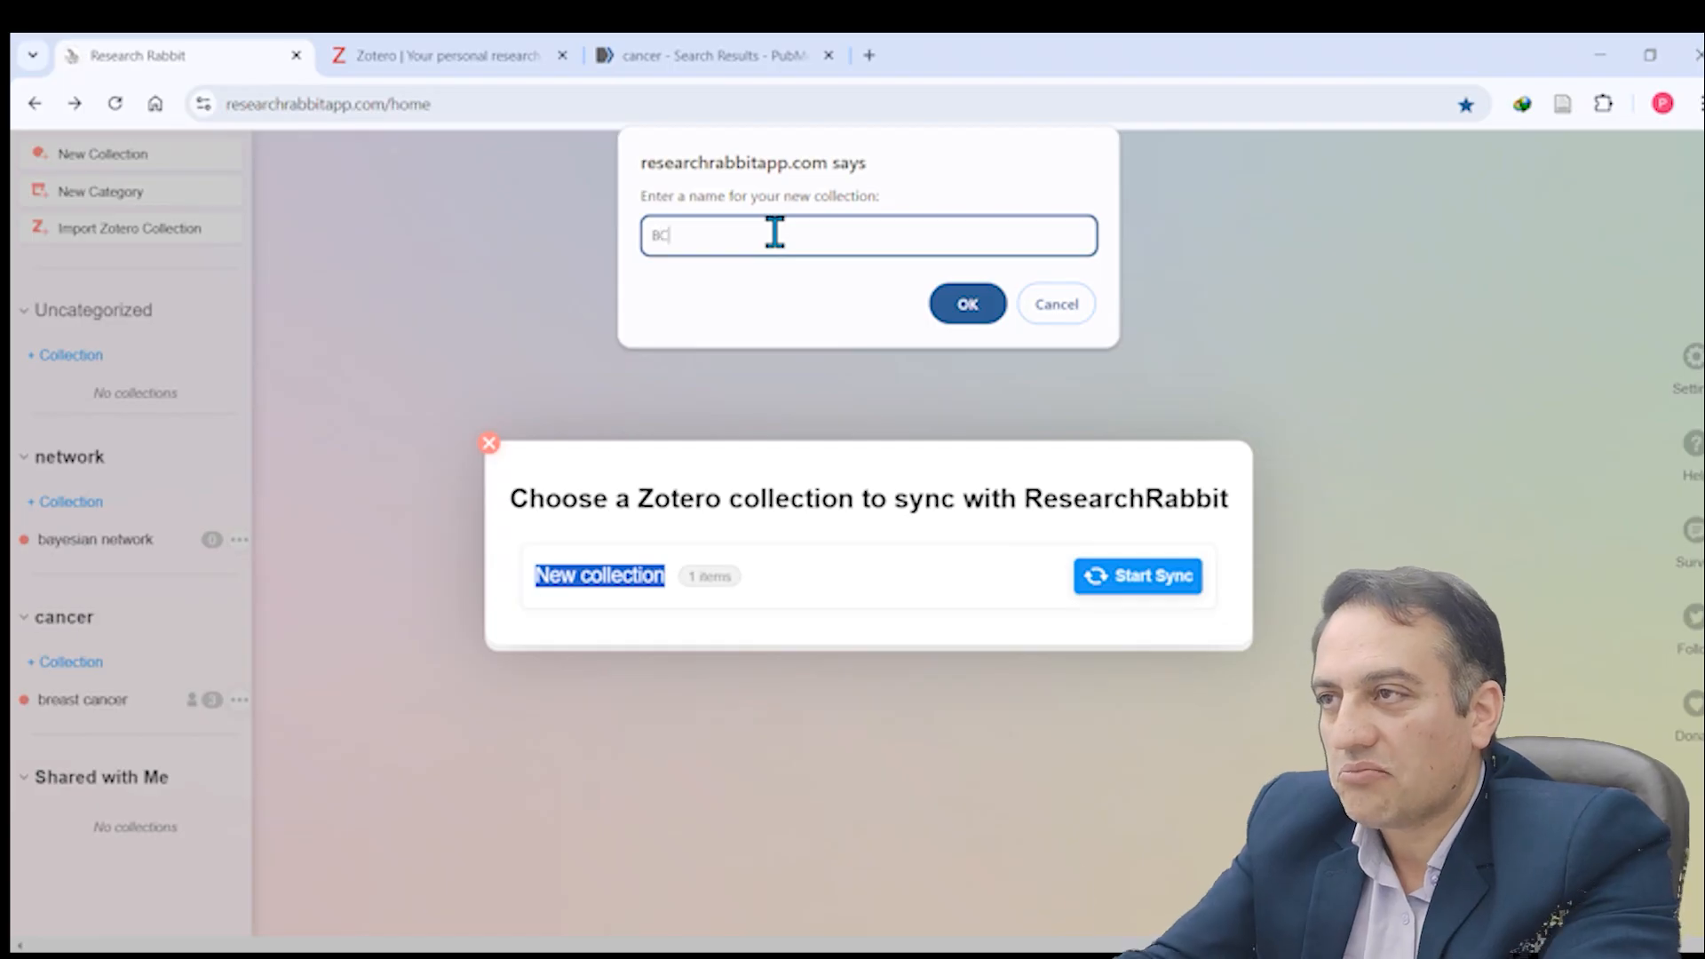
pyautogui.write('20')
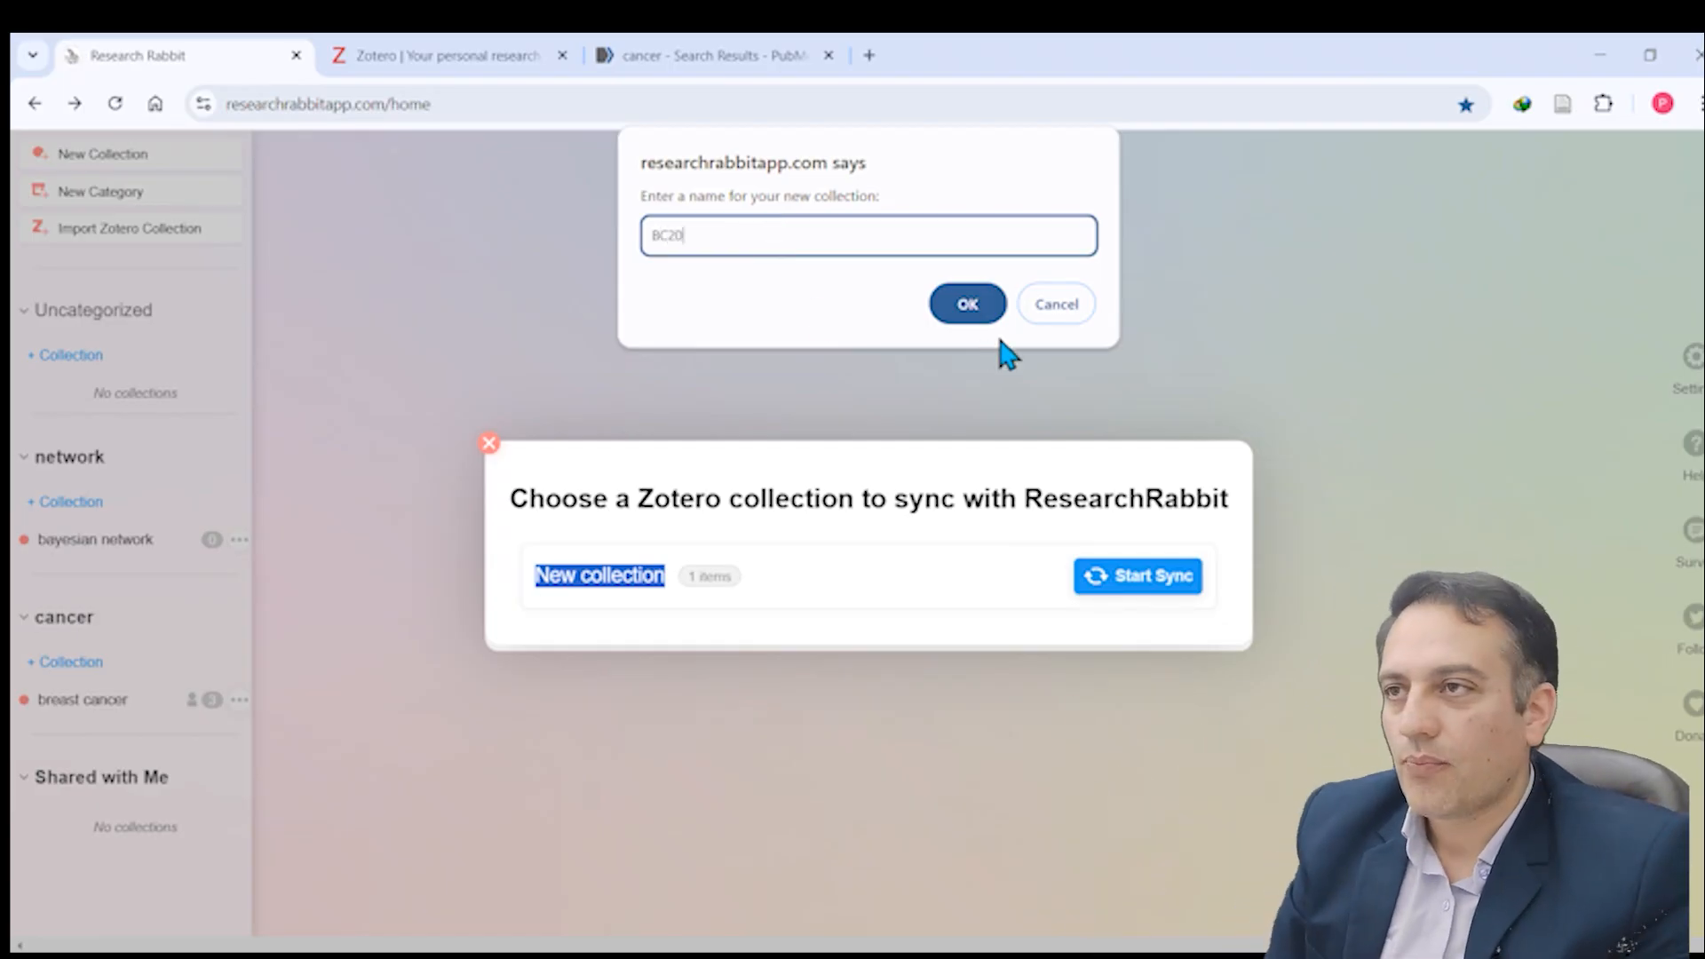
pyautogui.click(967, 303)
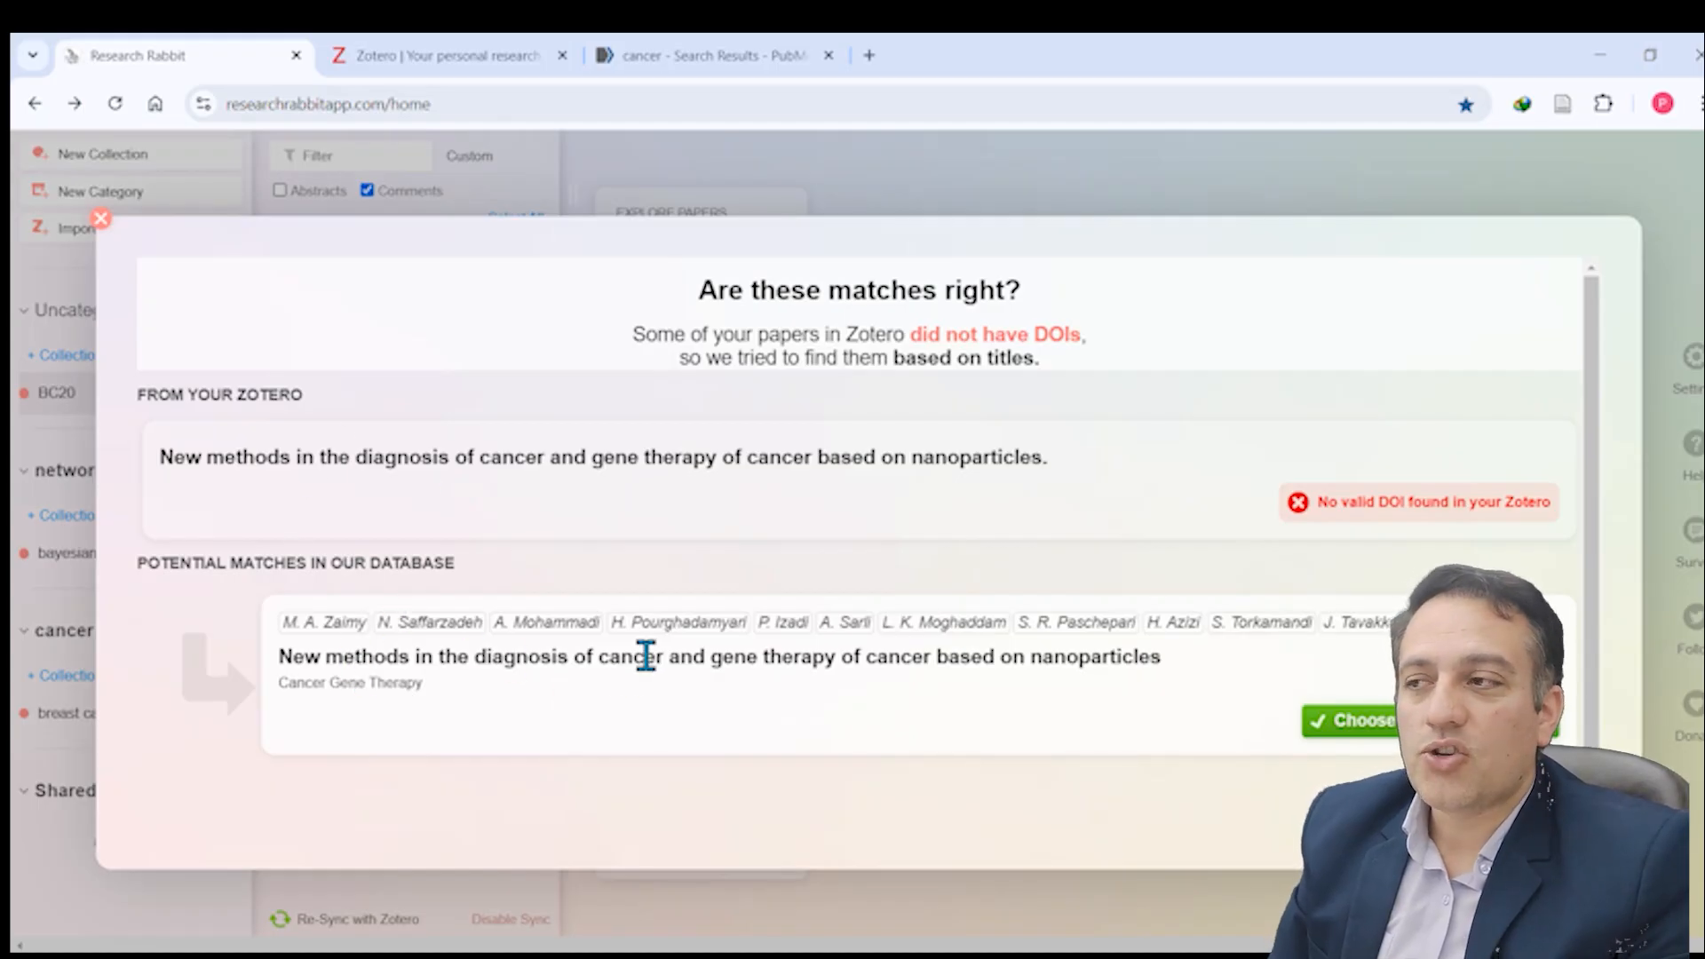
# Step: Accept the suggested database match for the nanoparticles article and close the matching dialog
pyautogui.moveTo(279, 657); pyautogui.dragTo(1314, 719)
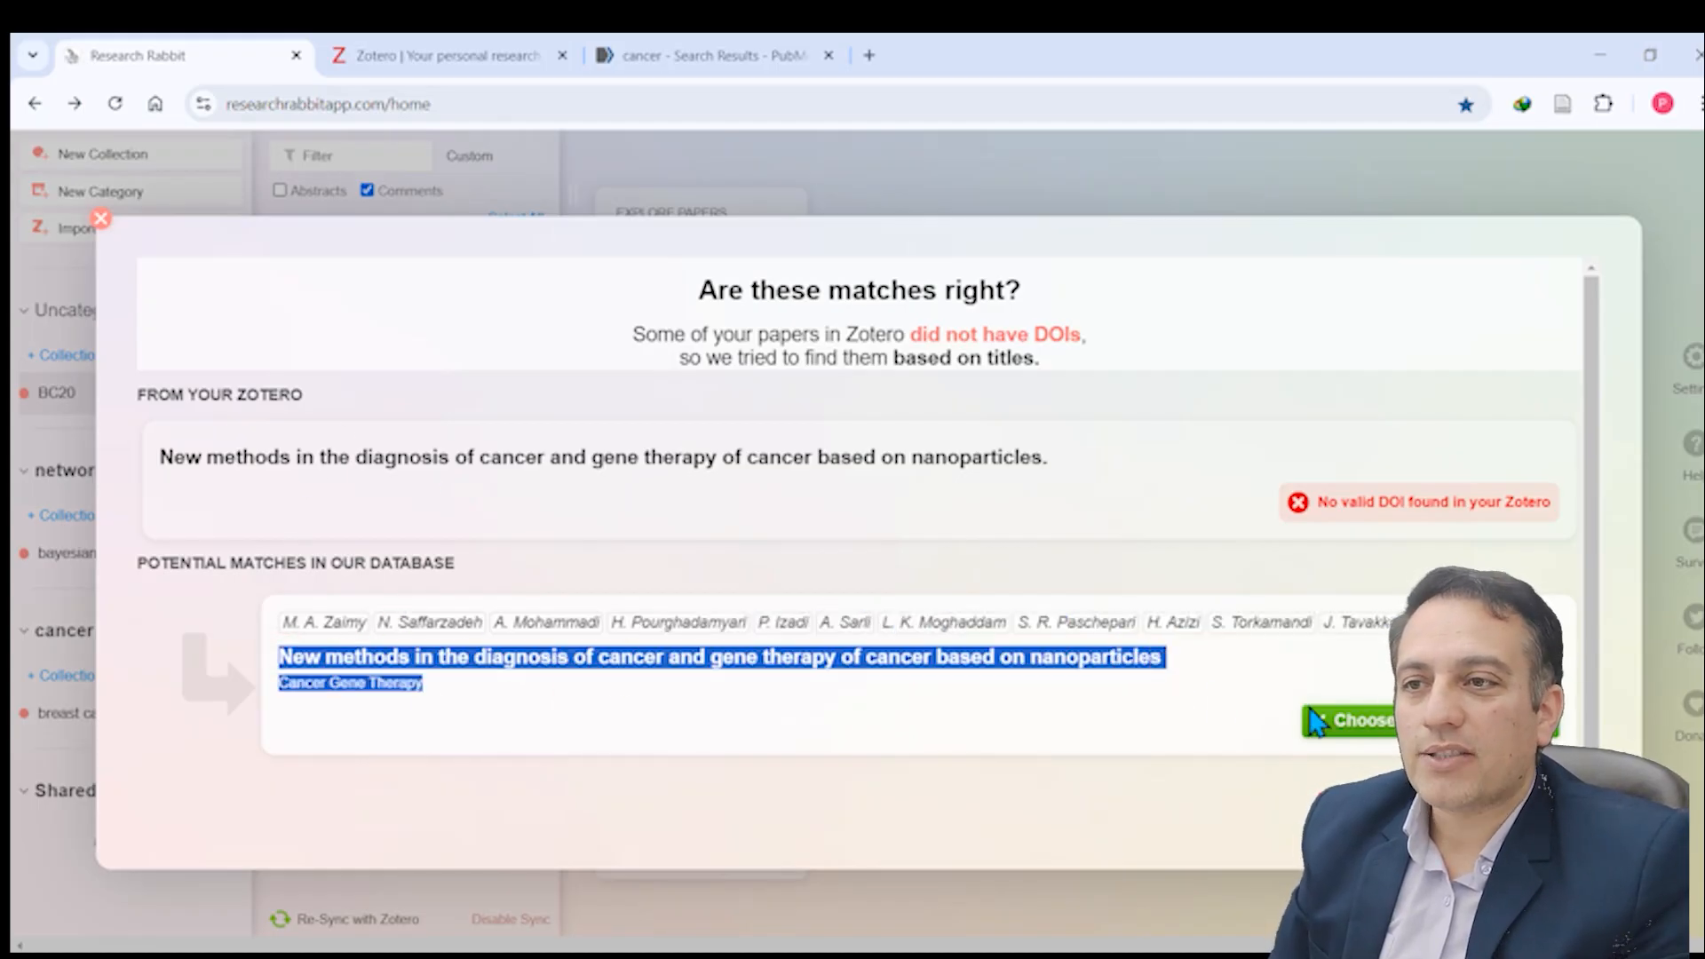
pyautogui.click(1375, 724)
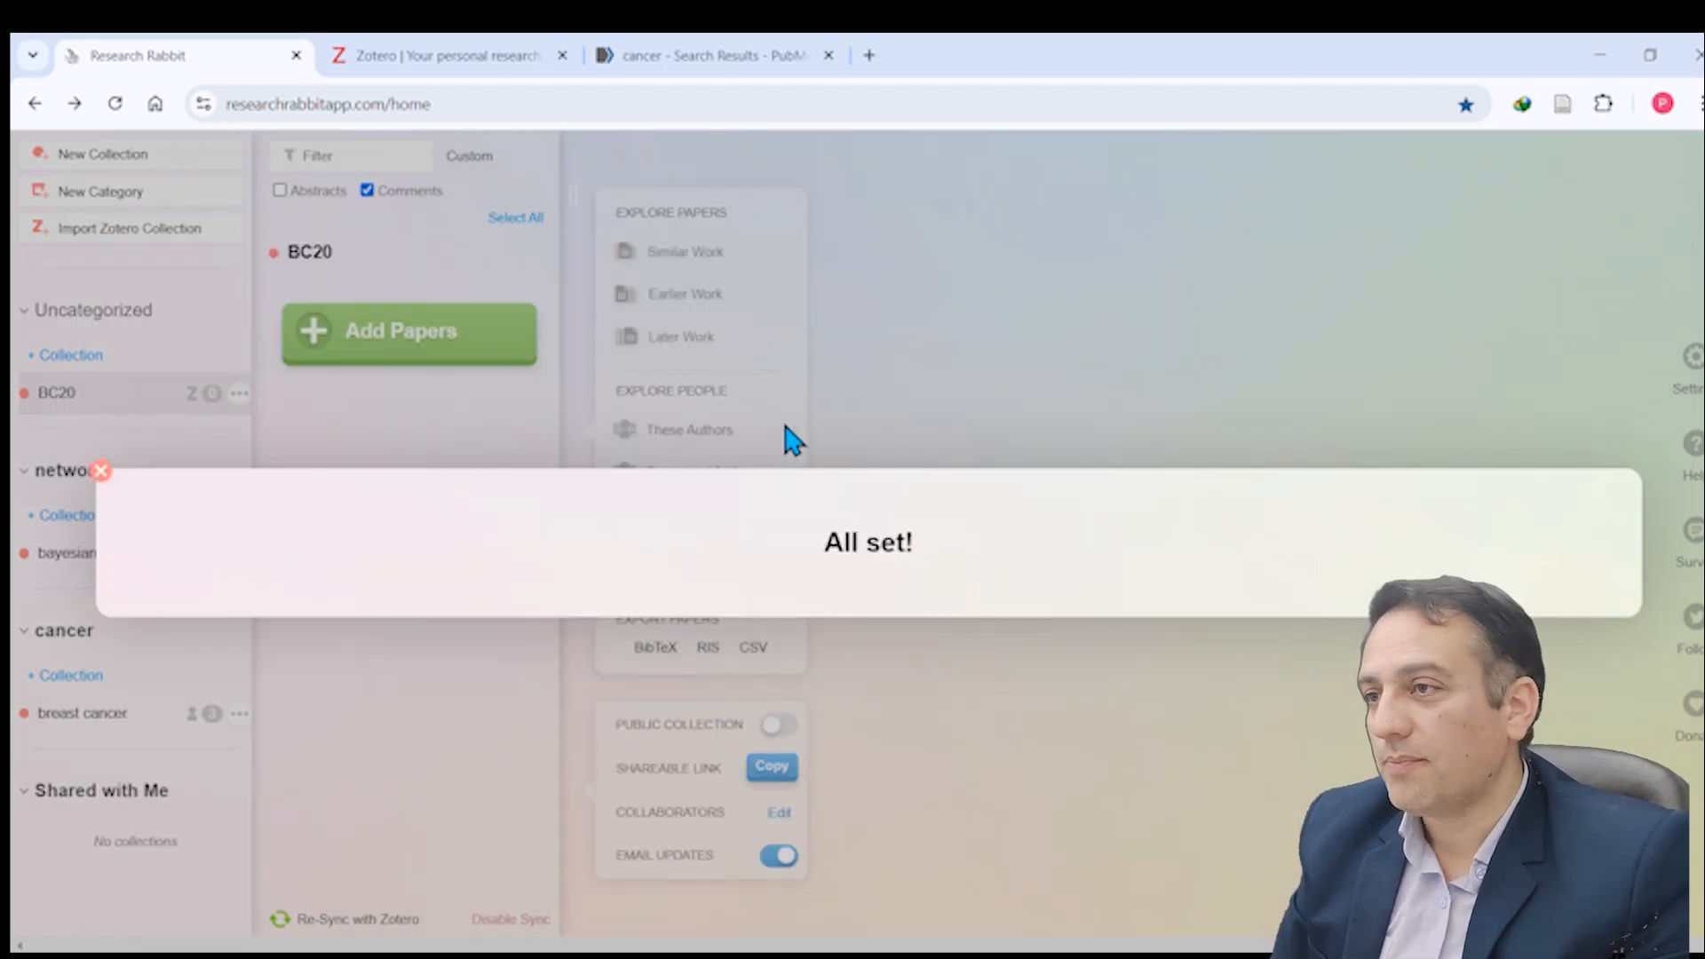
pyautogui.click(100, 472)
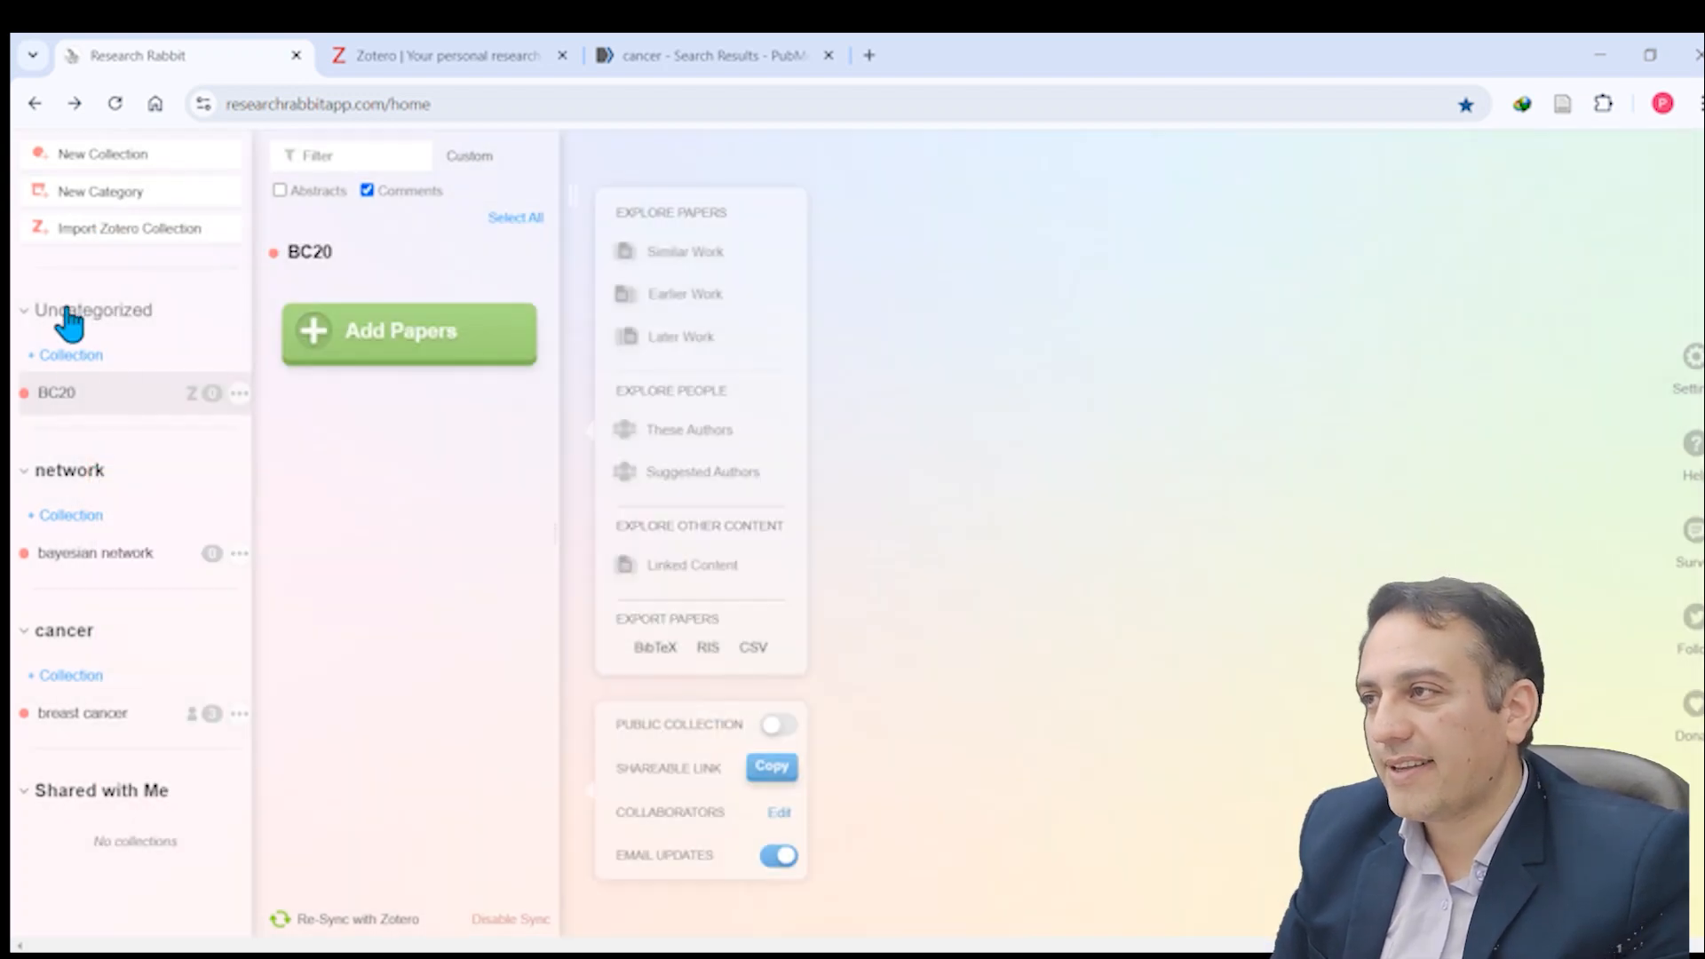
# Step: Look at the collection settings of BC20 and close them
pyautogui.click(55, 400)
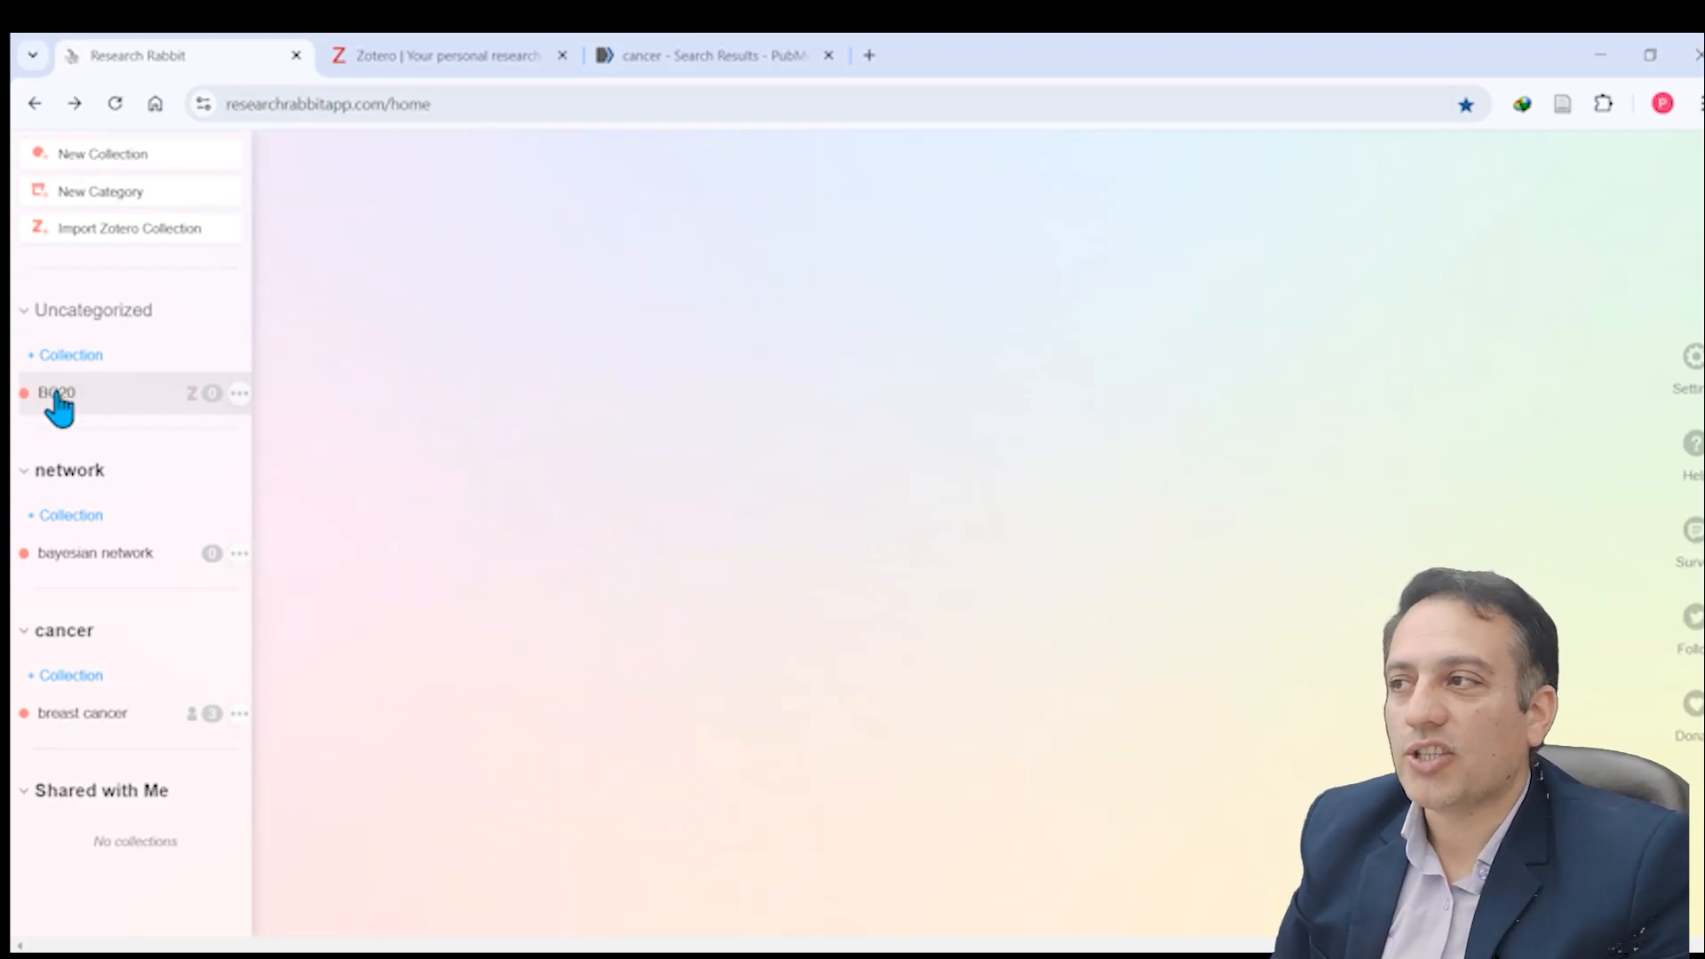
pyautogui.click(239, 393)
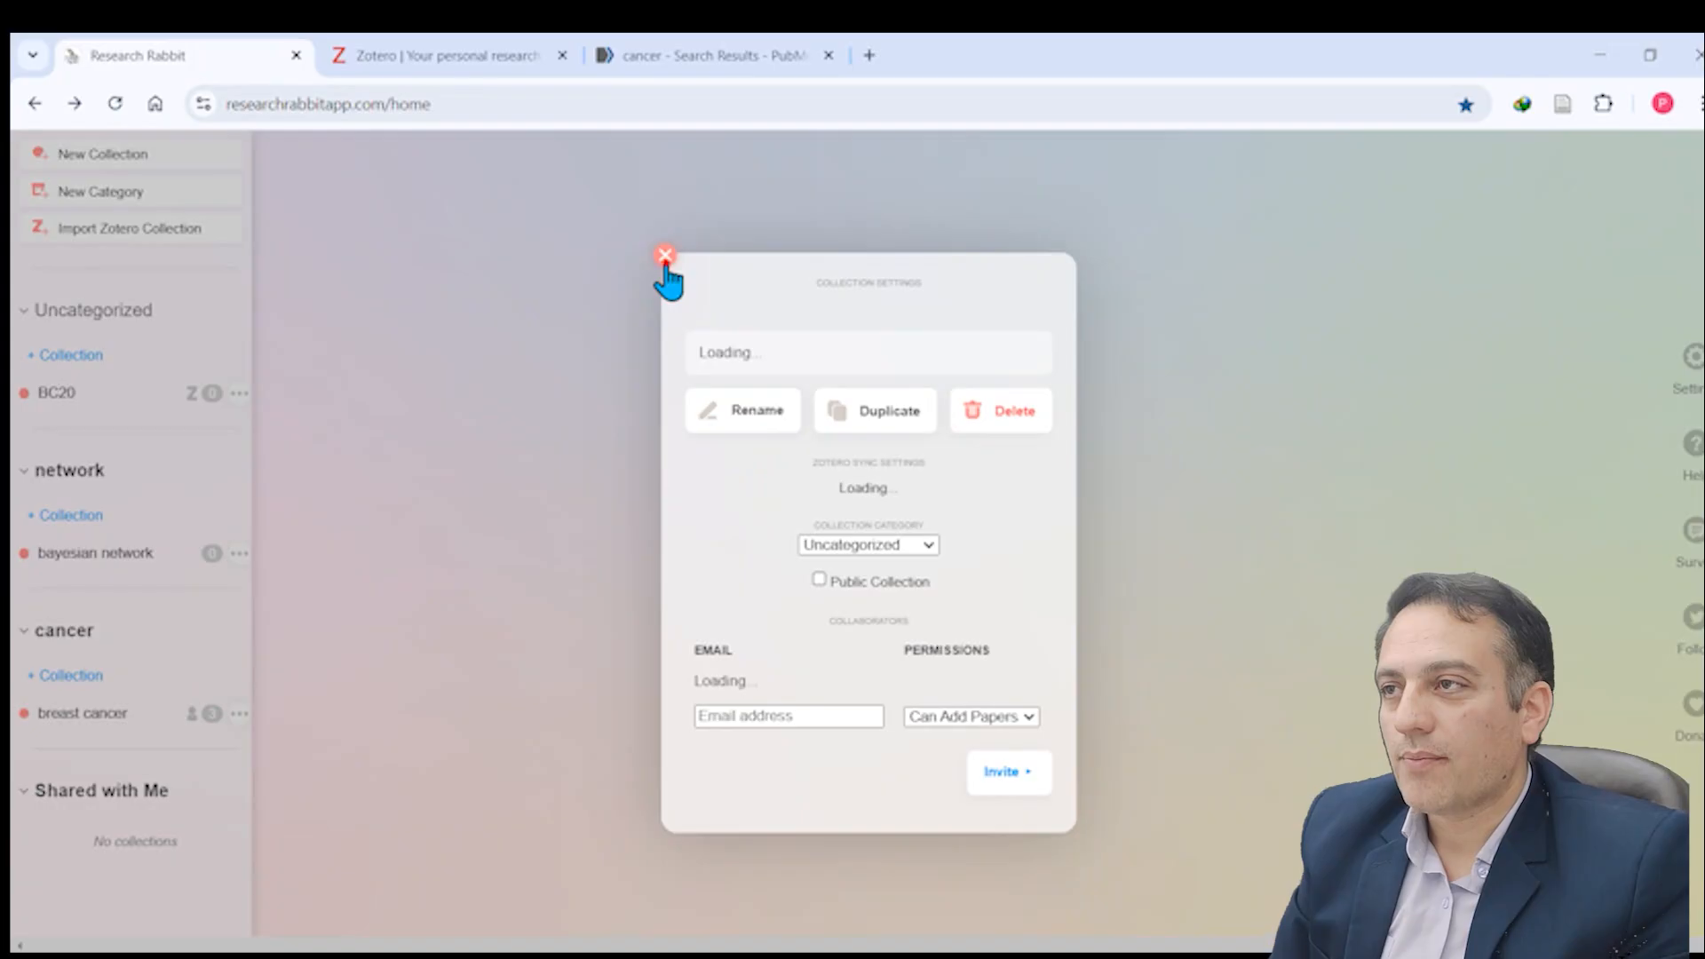
pyautogui.click(665, 256)
# Step: Open the BC20 collection, select its imported paper to view the details, and compare it with the Zotero collection
pyautogui.click(48, 394)
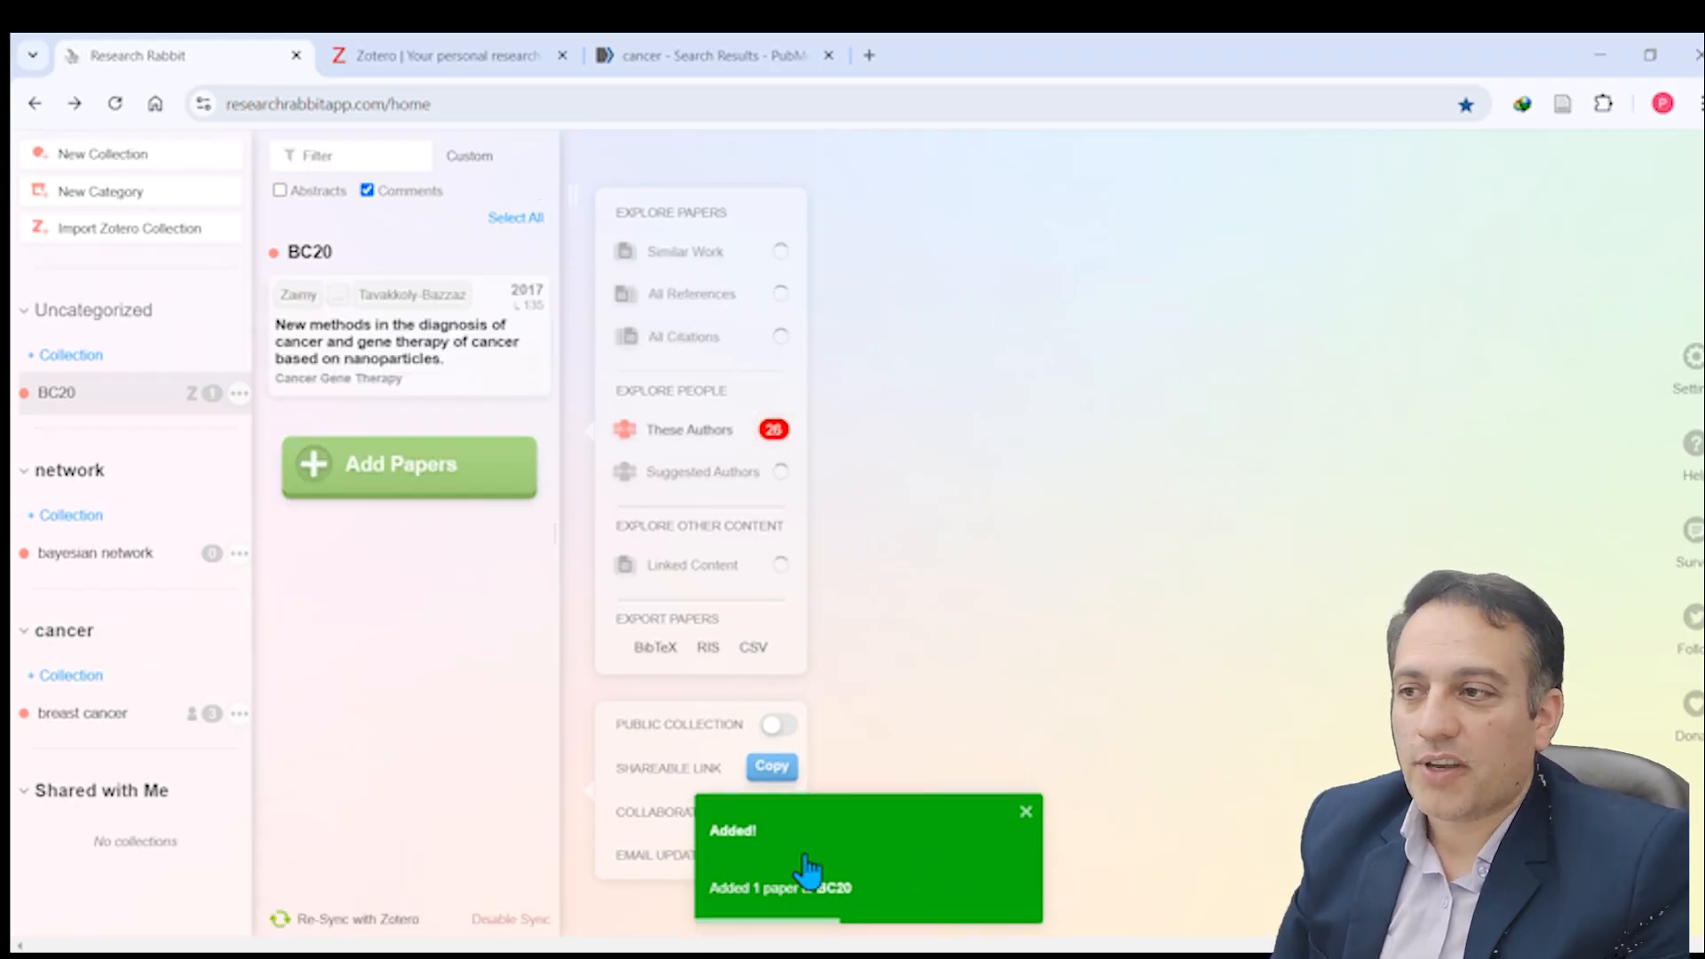
pyautogui.click(318, 342)
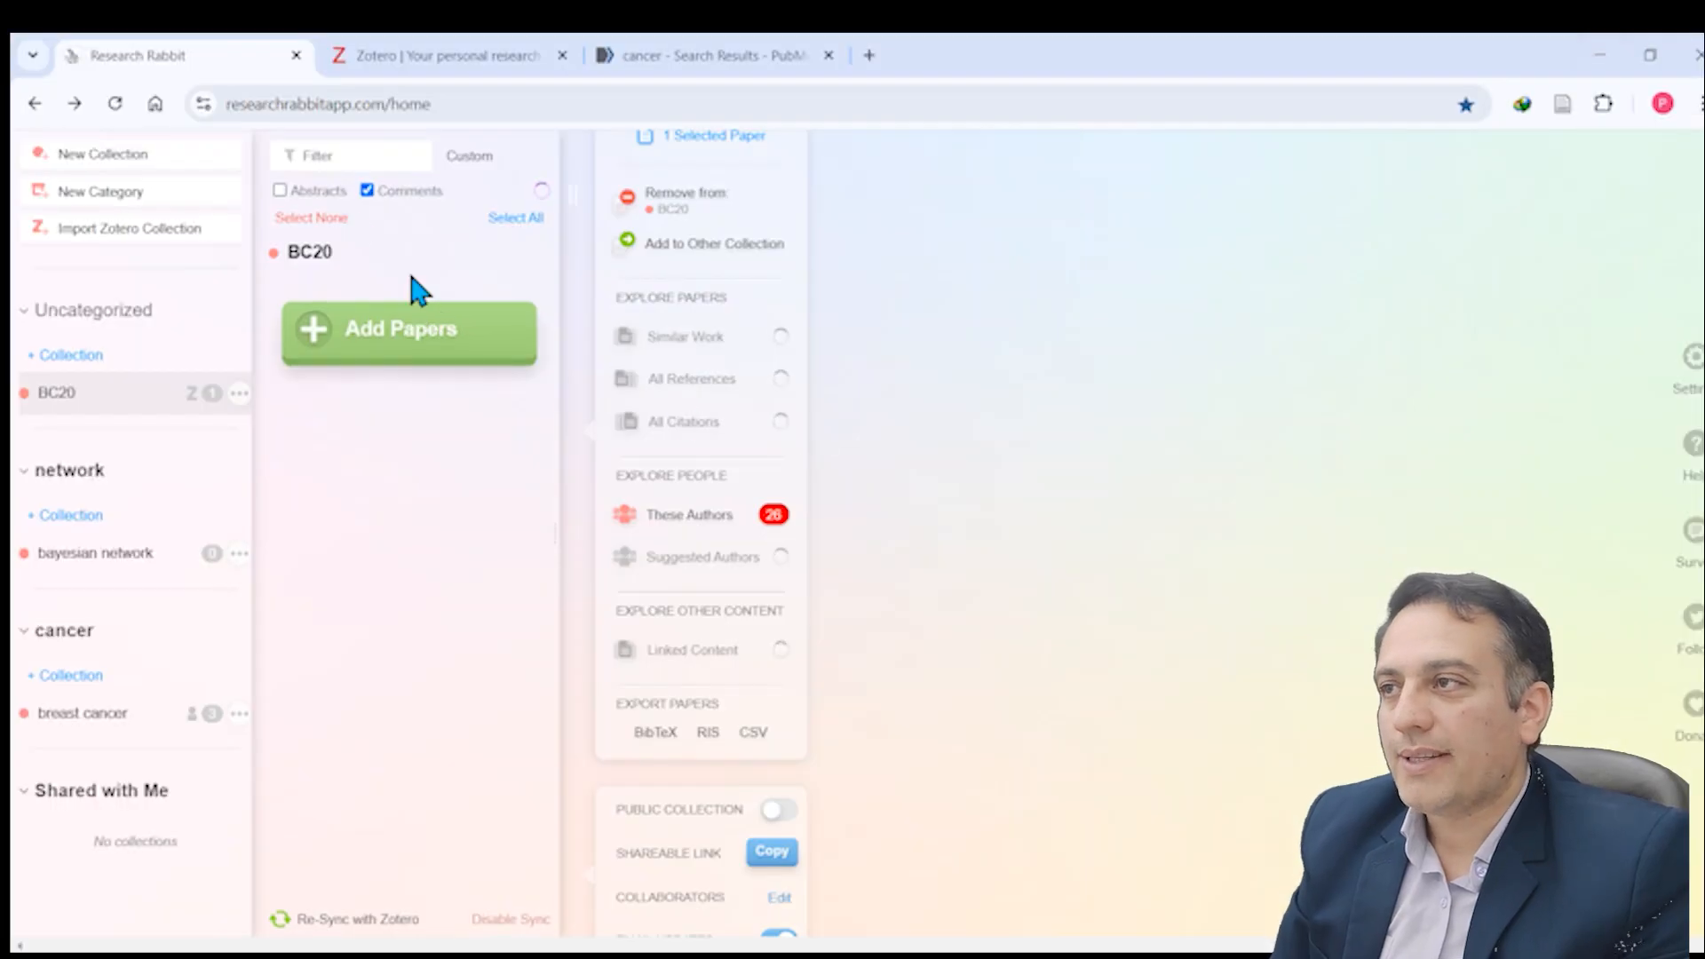
pyautogui.click(411, 271)
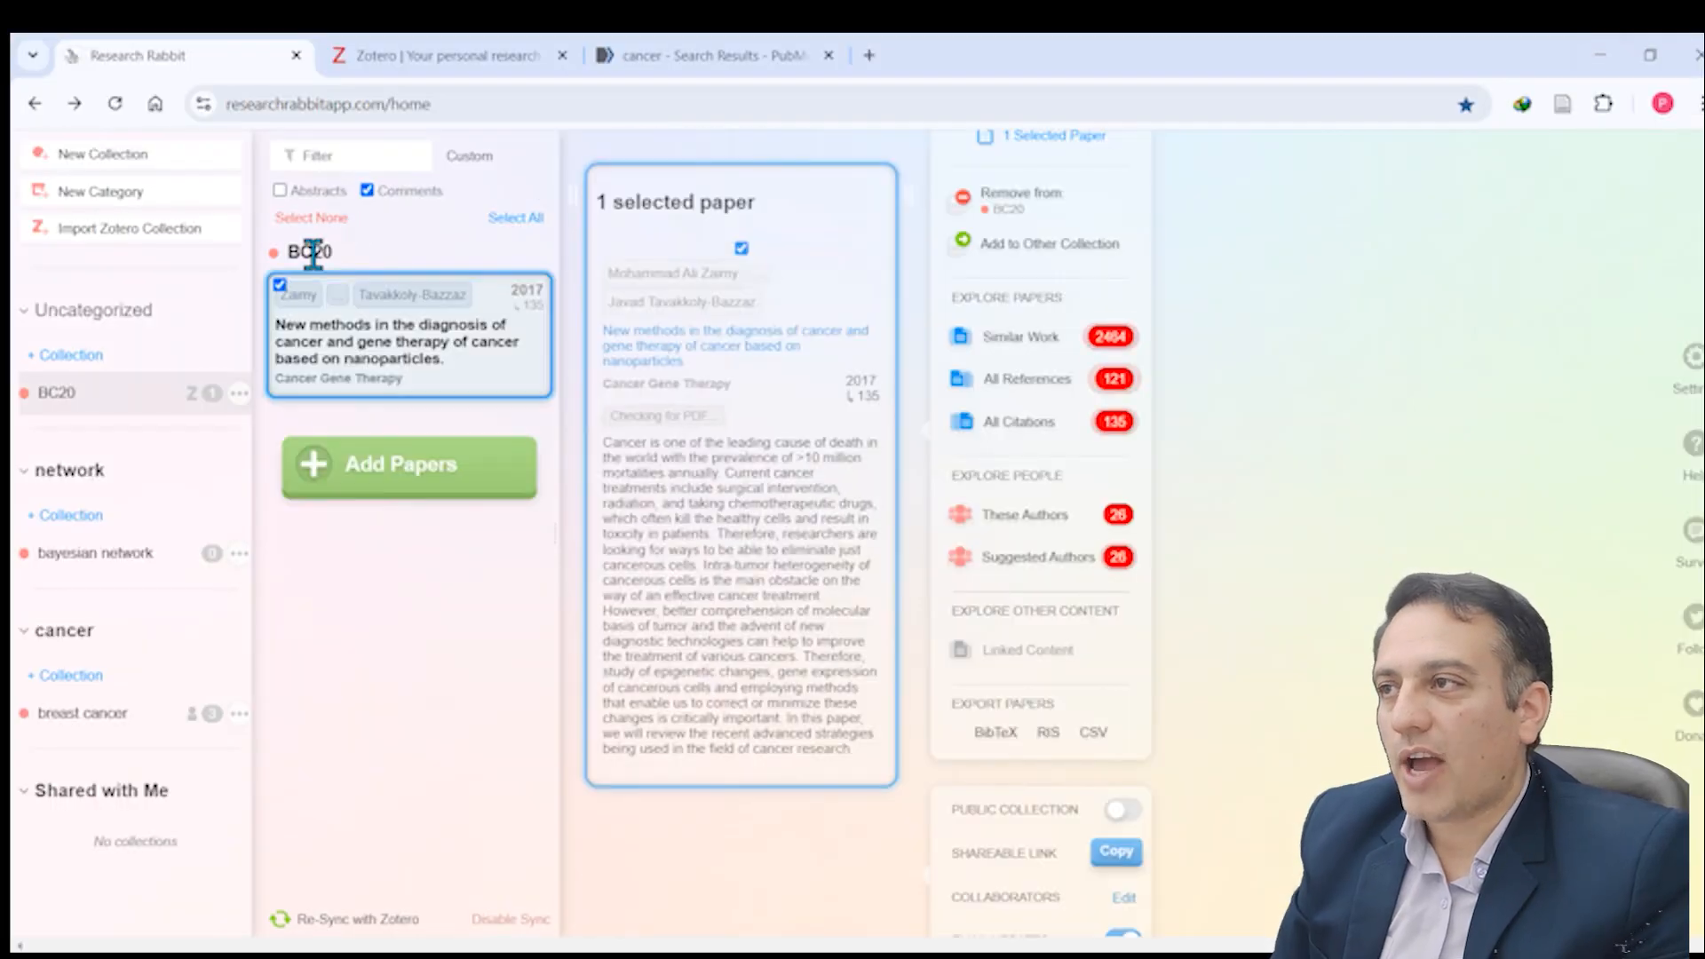